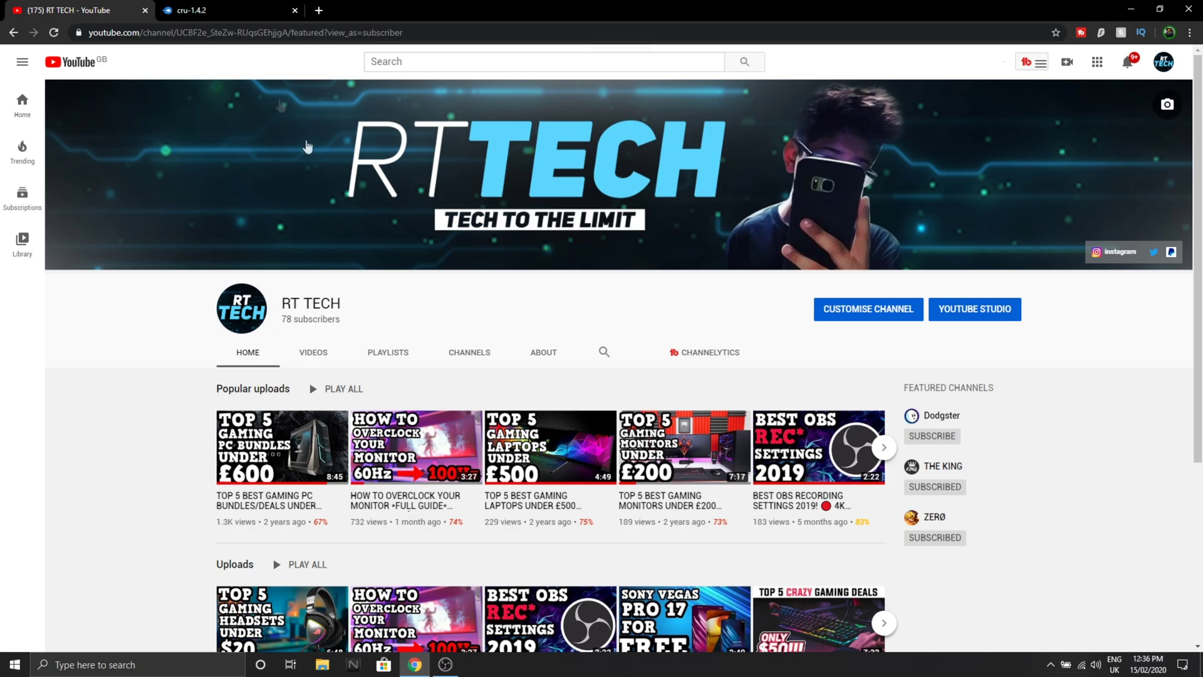
Step: Download the cru-1.4.2 archive from MediaFire and save it onto the desktop
{"action": "left_click", "coordinate": [189, 9]}
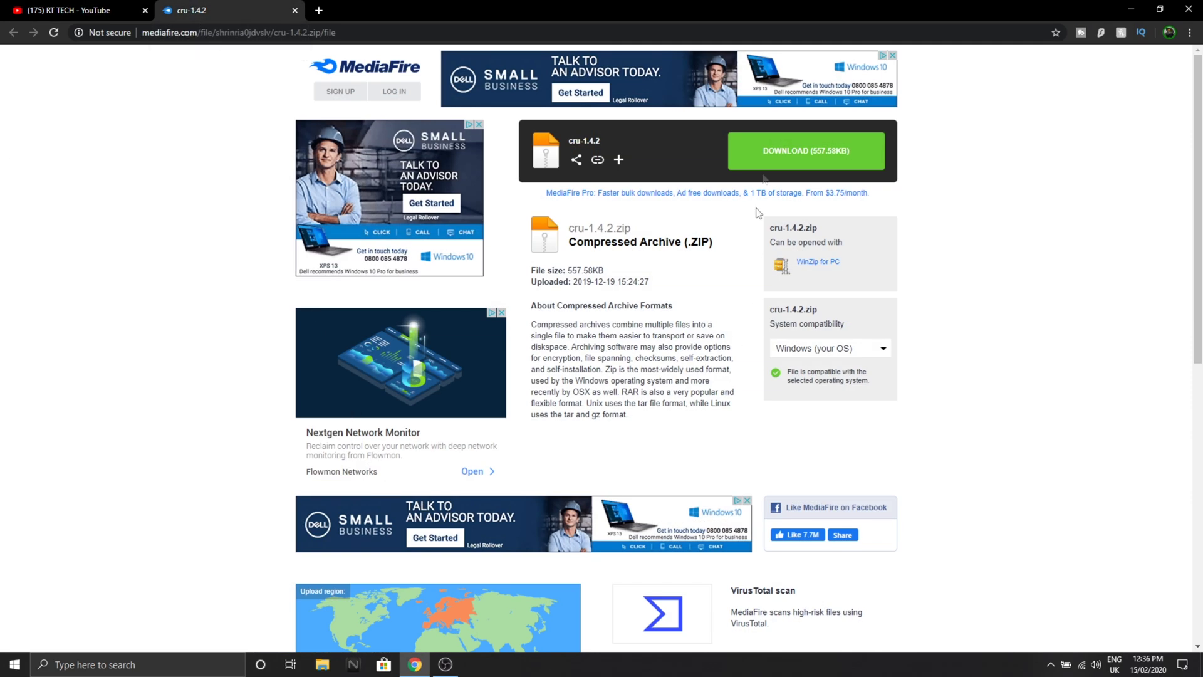
{"action": "left_click", "coordinate": [833, 151]}
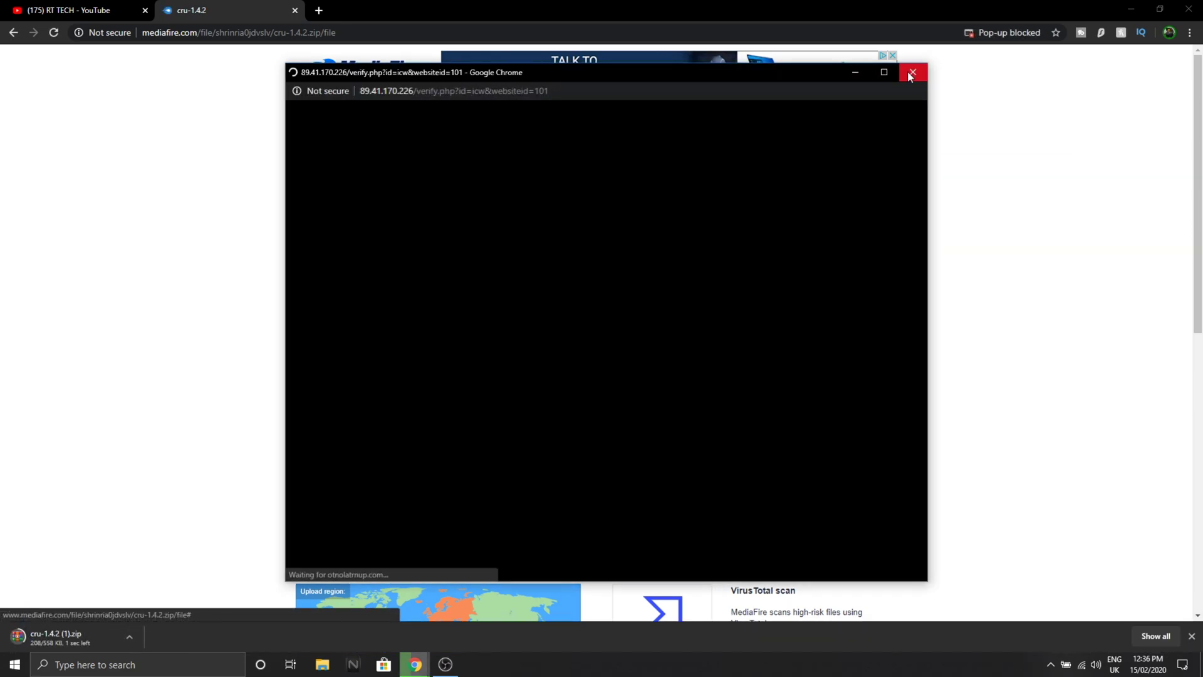
{"action": "left_click", "coordinate": [912, 72]}
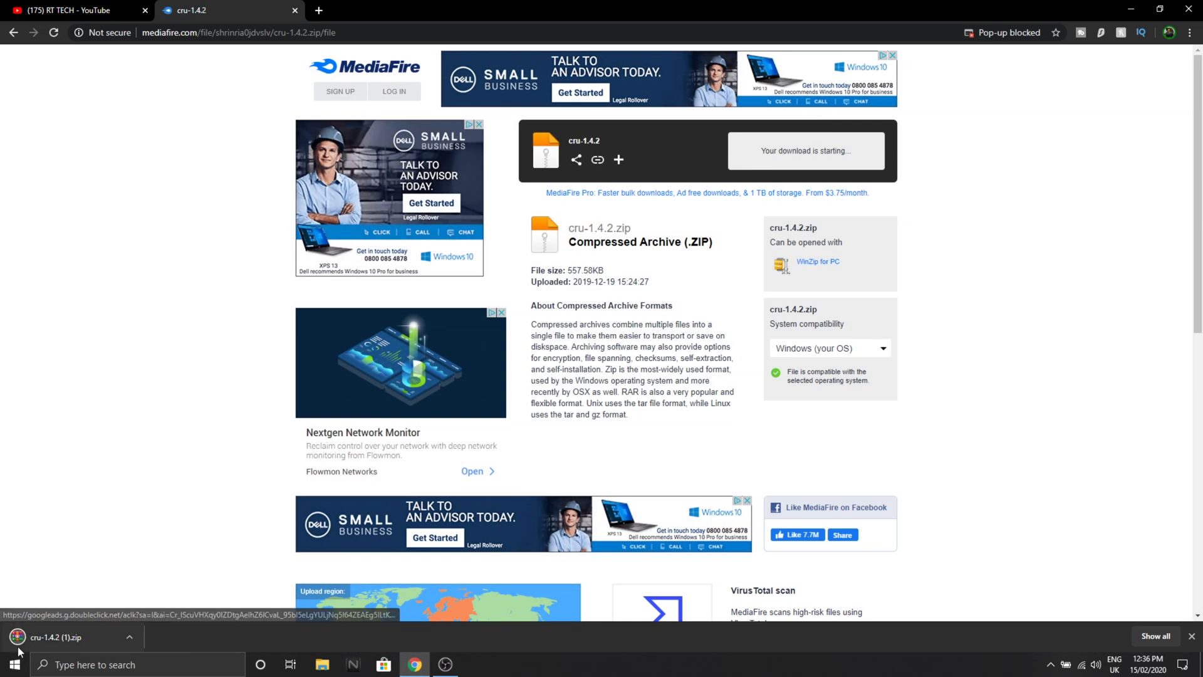
{"action": "key", "text": "super+Down"}
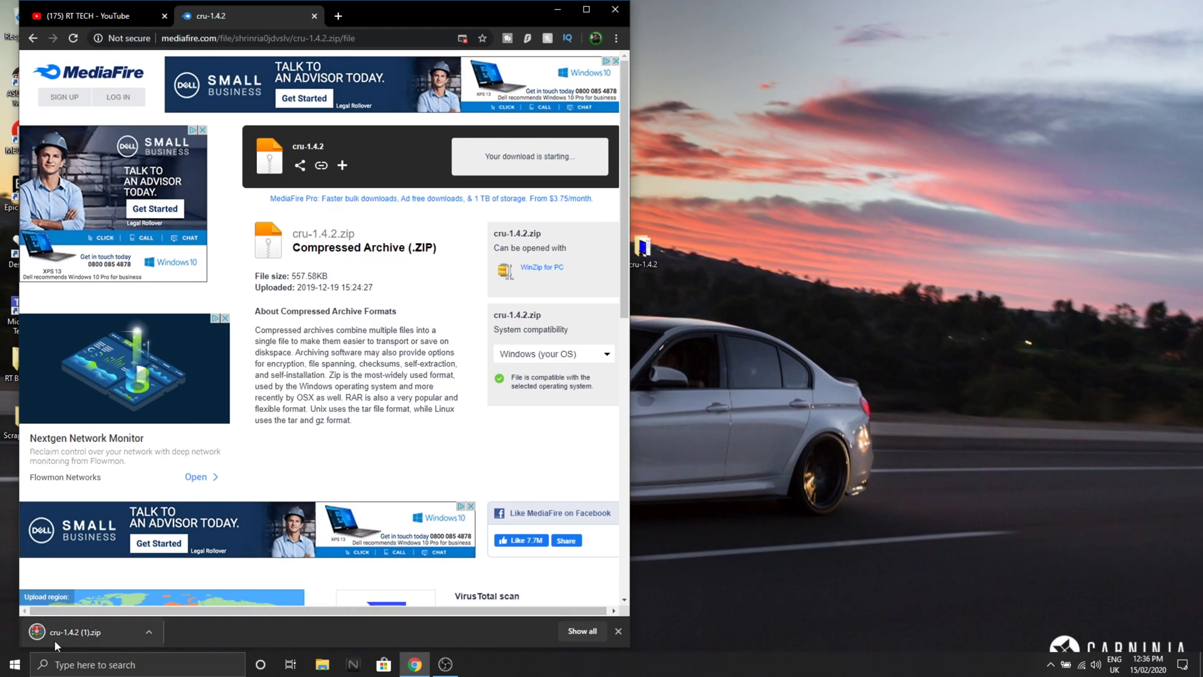
{"action": "left_click_drag", "start_coordinate": [54, 640], "coordinate": [960, 423]}
Step: Close Chrome and open the extracted cru-1.4.2 folder from the desktop
{"action": "left_click", "coordinate": [615, 9]}
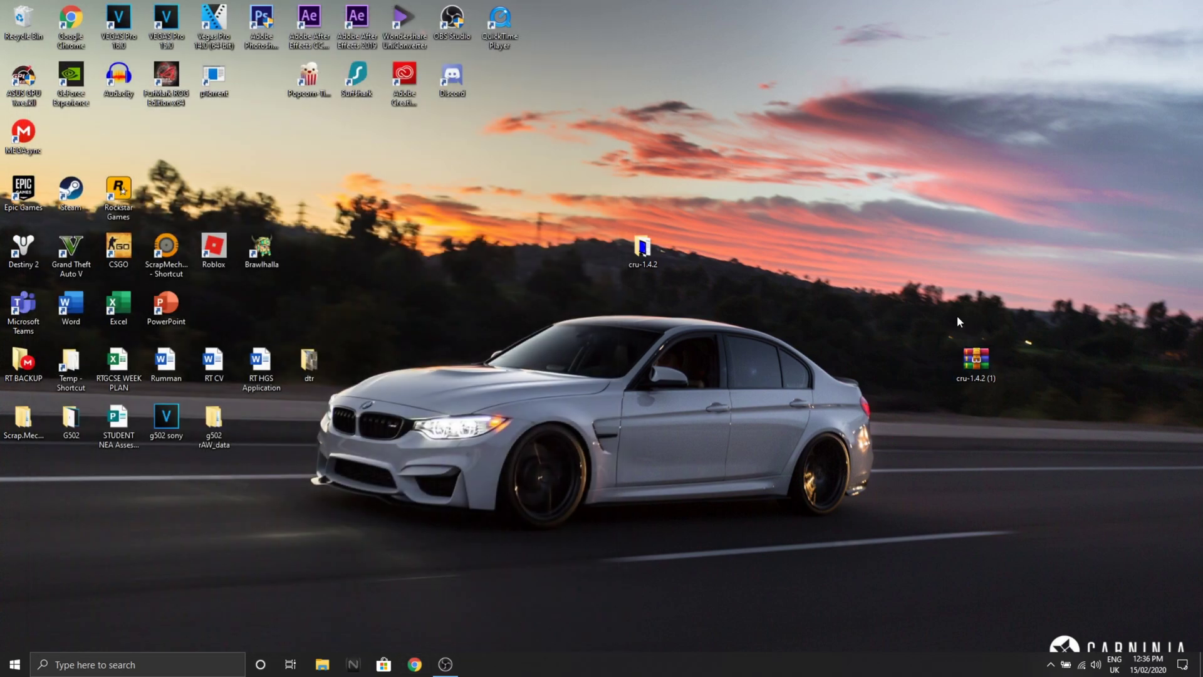
{"action": "right_click", "coordinate": [977, 357]}
{"action": "left_click", "coordinate": [1004, 290]}
{"action": "double_click", "coordinate": [651, 258]}
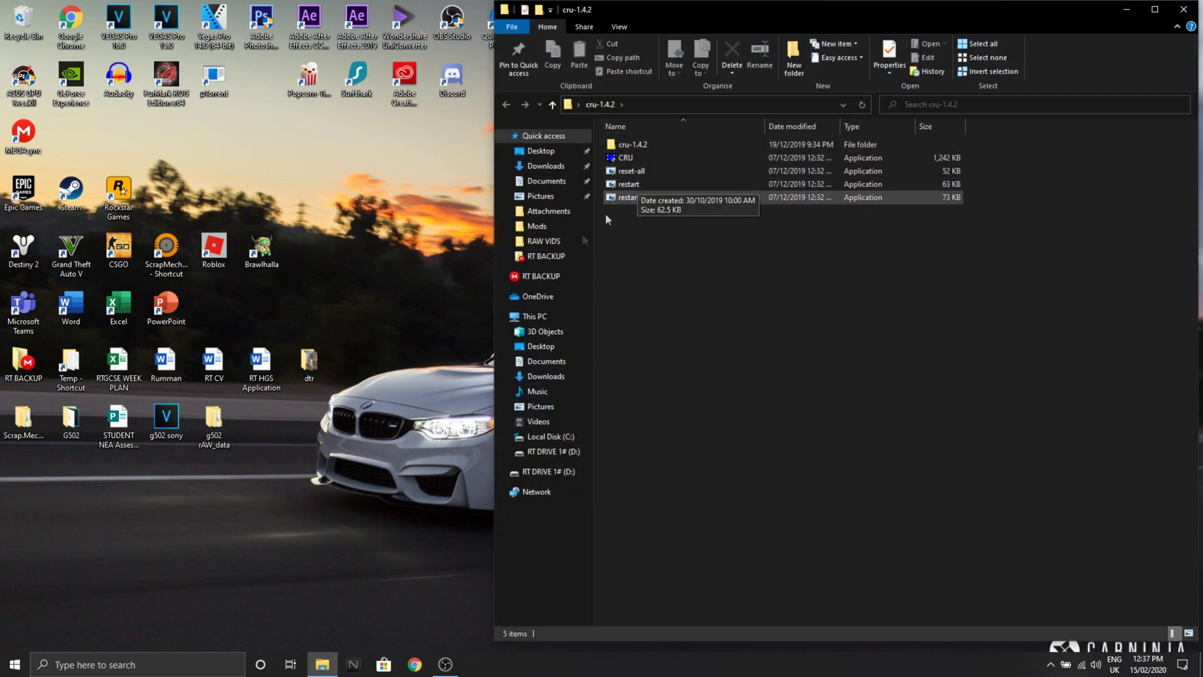
{"action": "right_click", "coordinate": [385, 493]}
Step: Open advanced display settings and select Display 2, the S24B300
{"action": "left_click", "coordinate": [419, 472]}
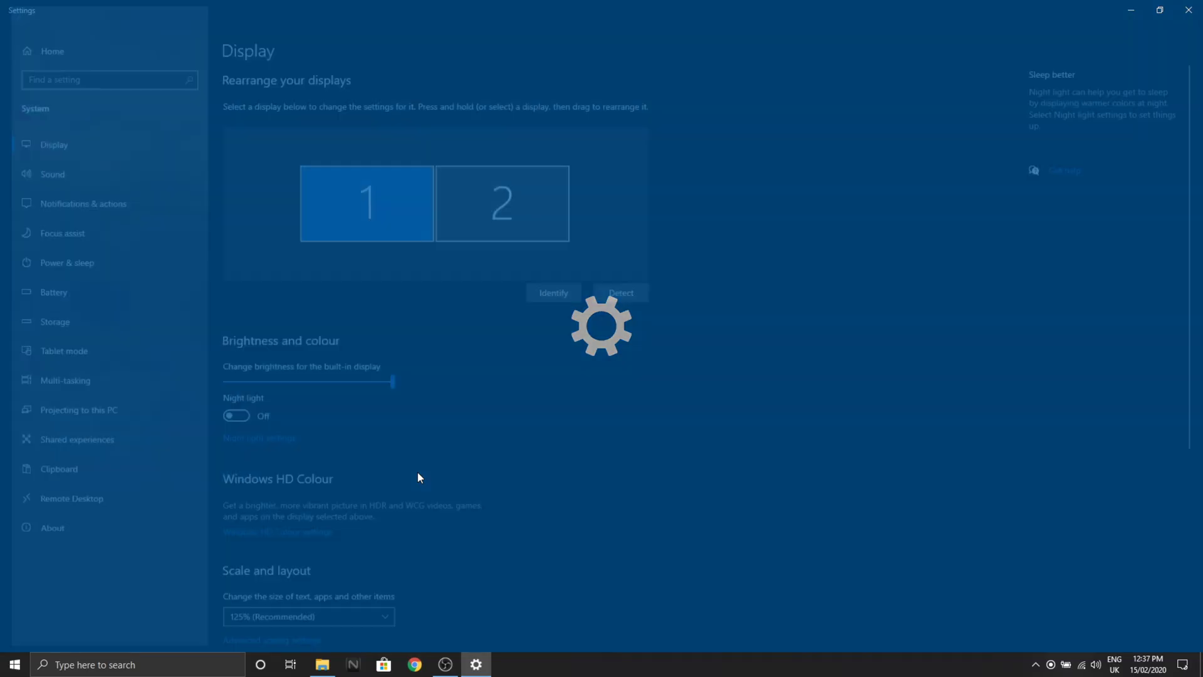
{"action": "scroll", "coordinate": [313, 544], "scroll_direction": "down", "scroll_amount": 5}
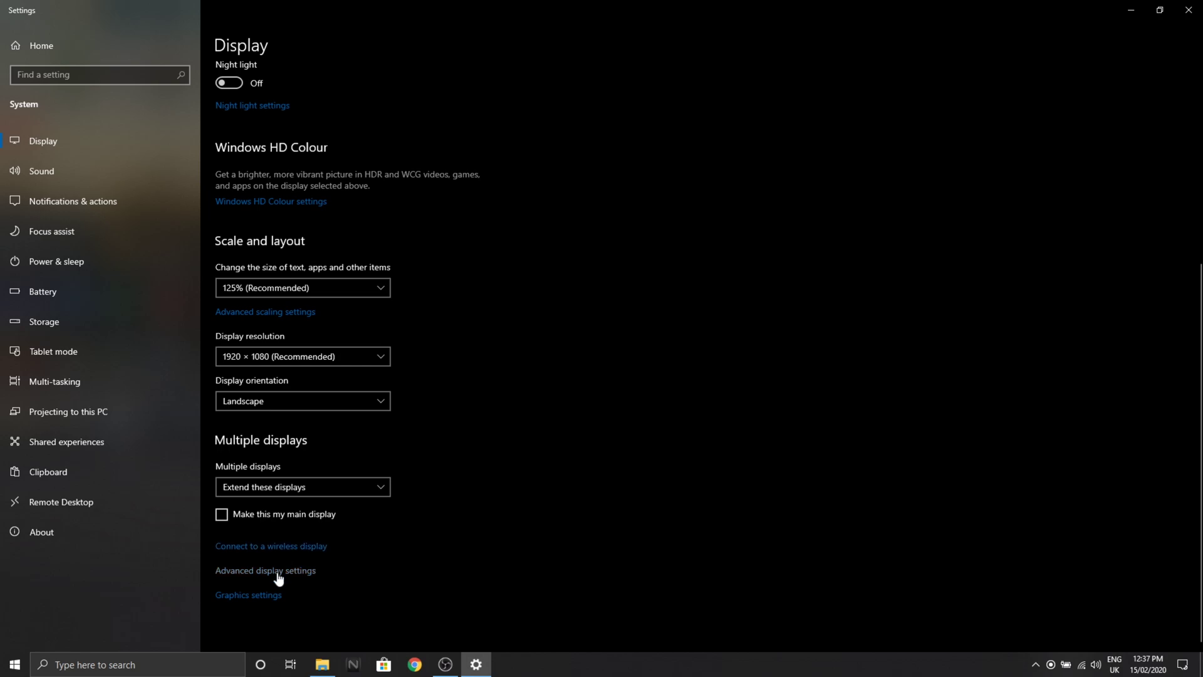
{"action": "left_click", "coordinate": [277, 571]}
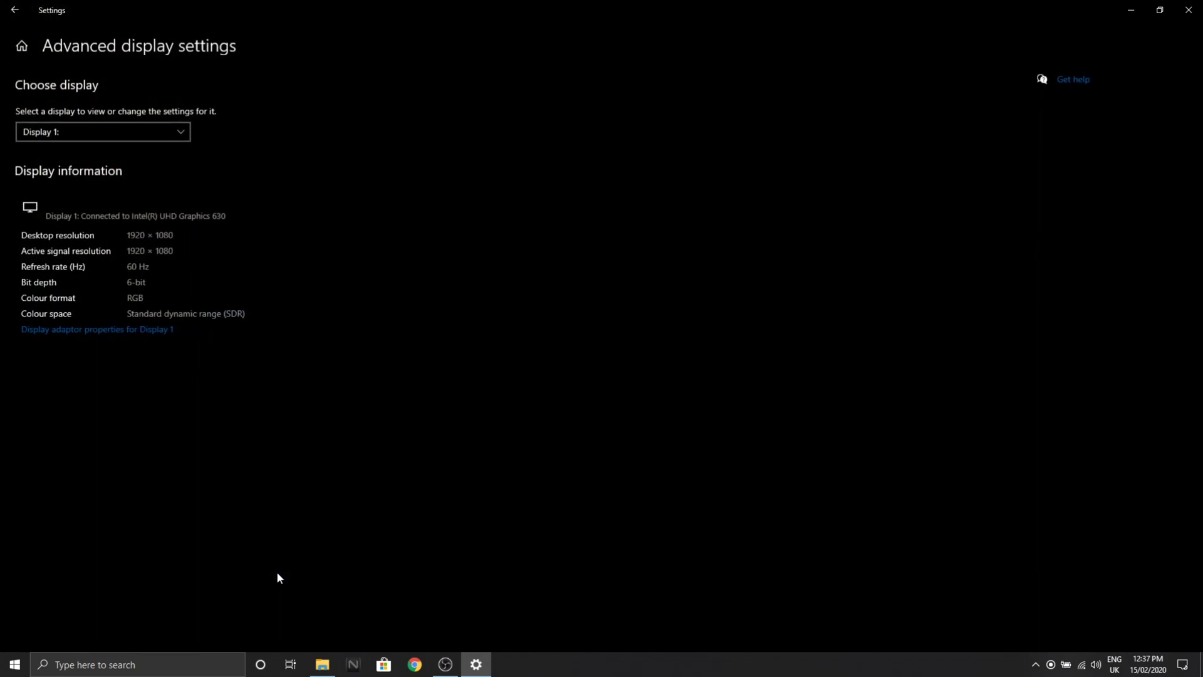
{"action": "left_click", "coordinate": [145, 128]}
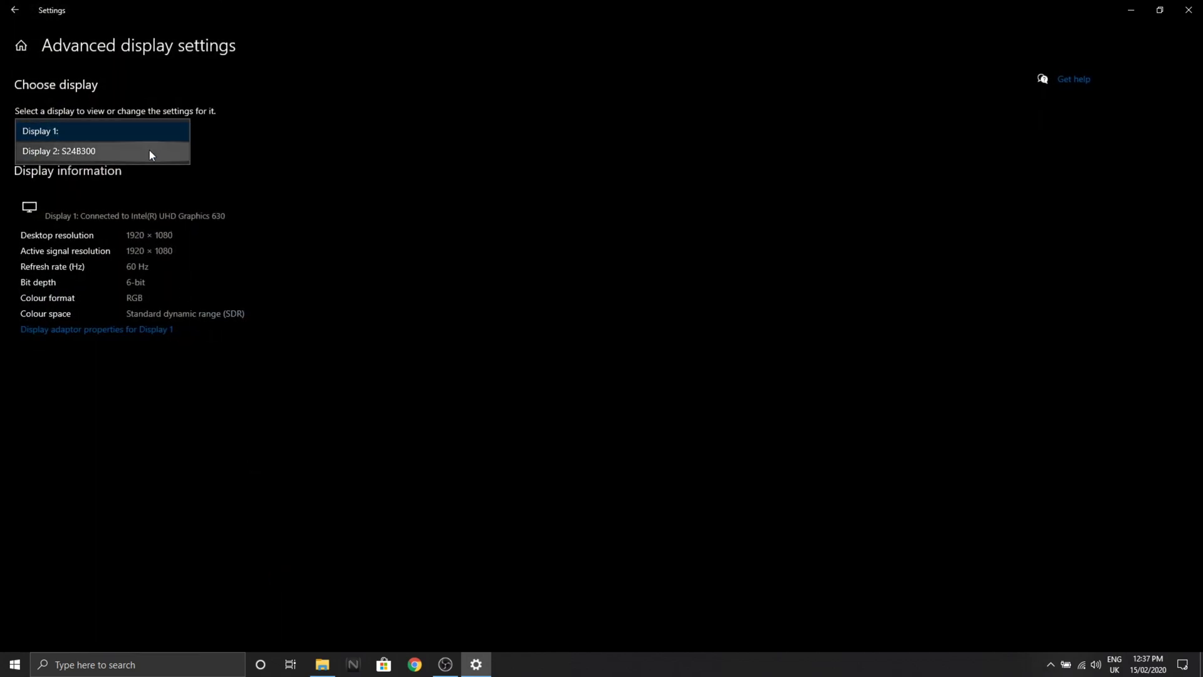
{"action": "left_click", "coordinate": [150, 153]}
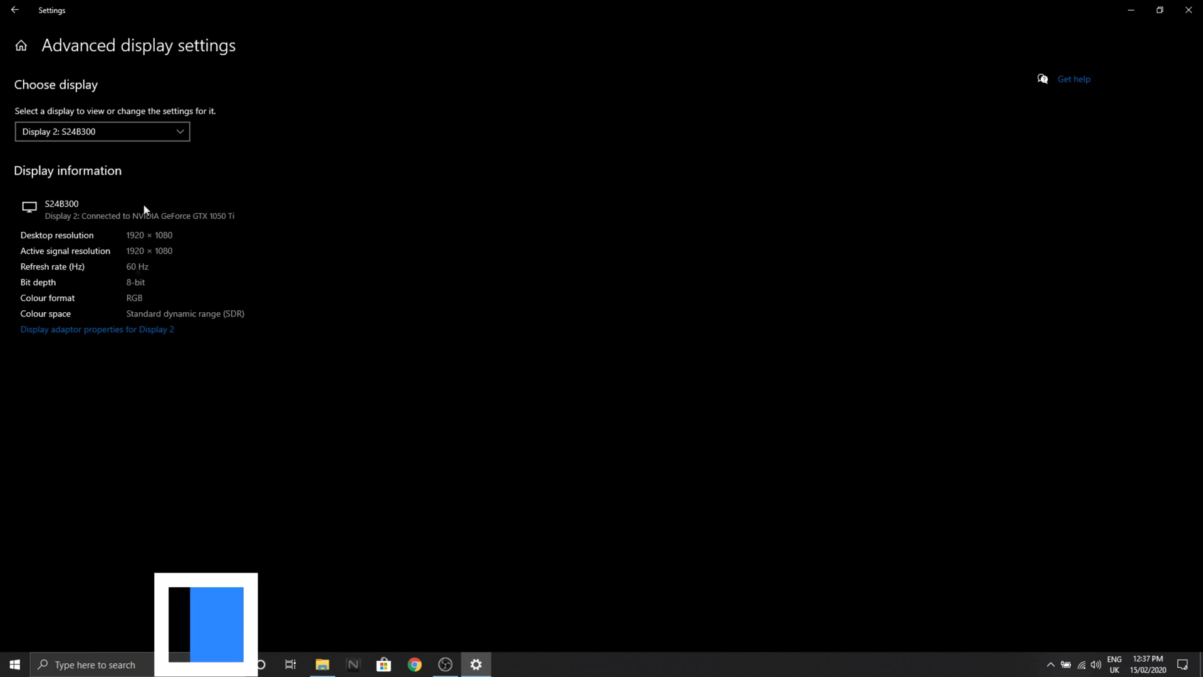
Step: Confirm the S24B300 monitor tops out at 60 Hertz, then close Settings
{"action": "left_click", "coordinate": [132, 329]}
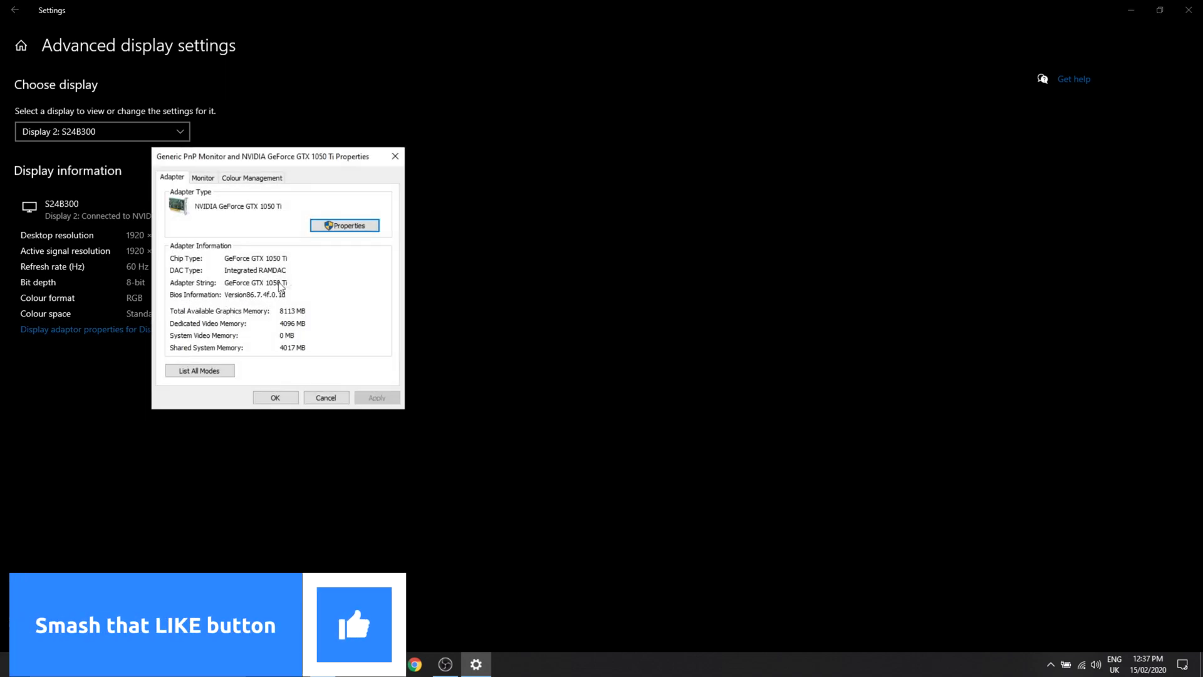
{"action": "left_click", "coordinate": [204, 178]}
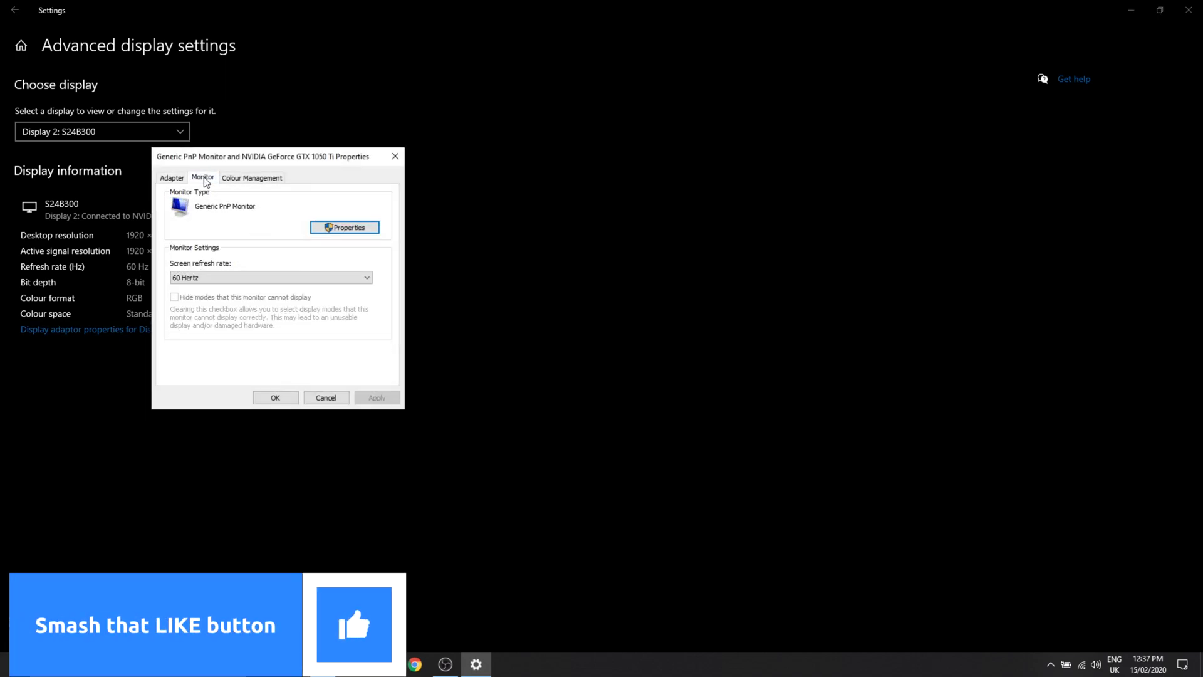
{"action": "left_click", "coordinate": [226, 277]}
{"action": "left_click", "coordinate": [241, 305]}
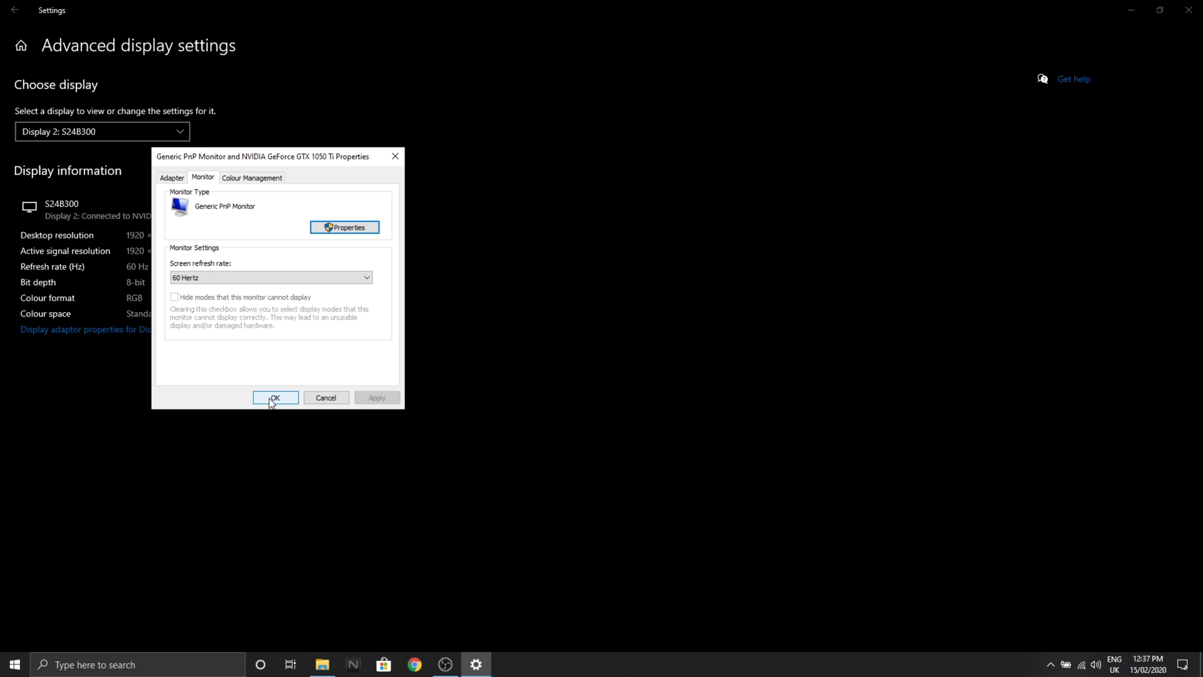
{"action": "left_click", "coordinate": [272, 400]}
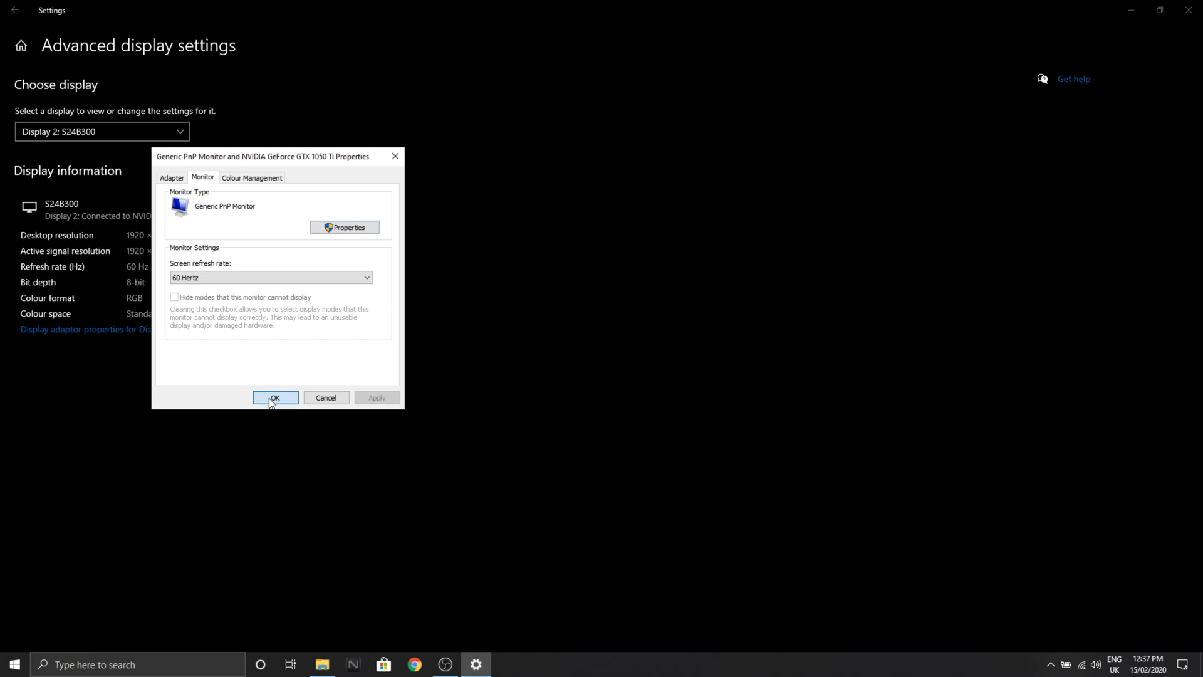
{"action": "left_click", "coordinate": [1188, 10]}
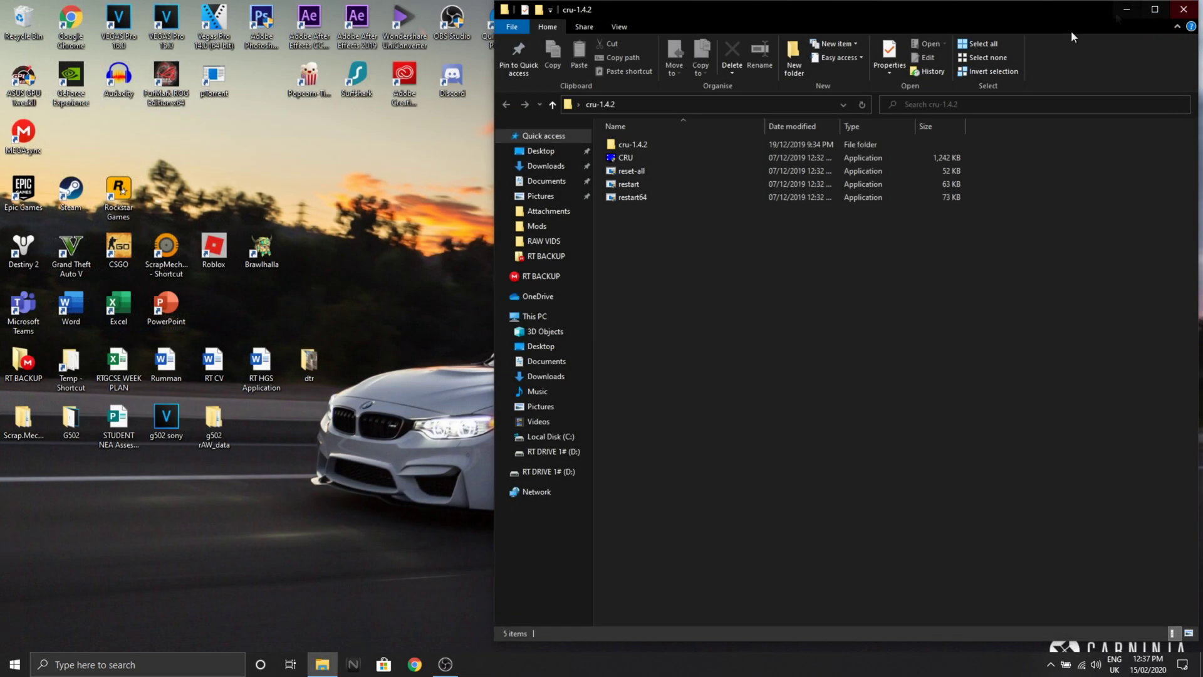
Step: Launch CRU.exe and select the SAM08CC - S24B300 monitor for editing
{"action": "double_click", "coordinate": [637, 155]}
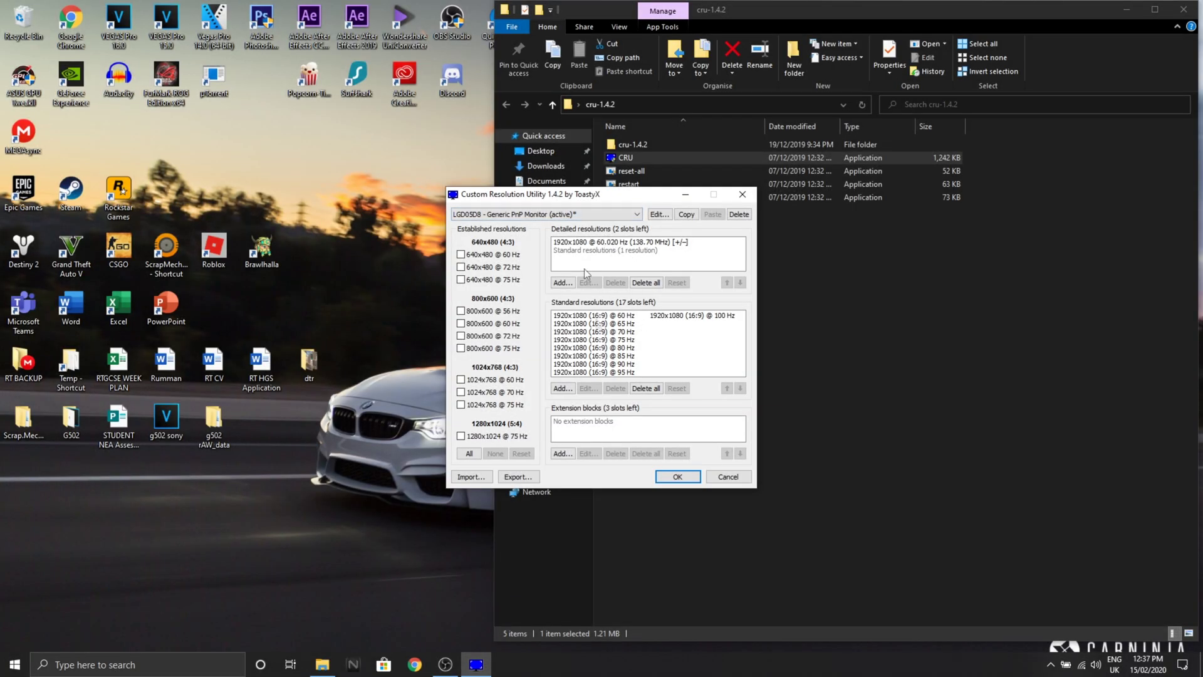
{"action": "left_click", "coordinate": [632, 216]}
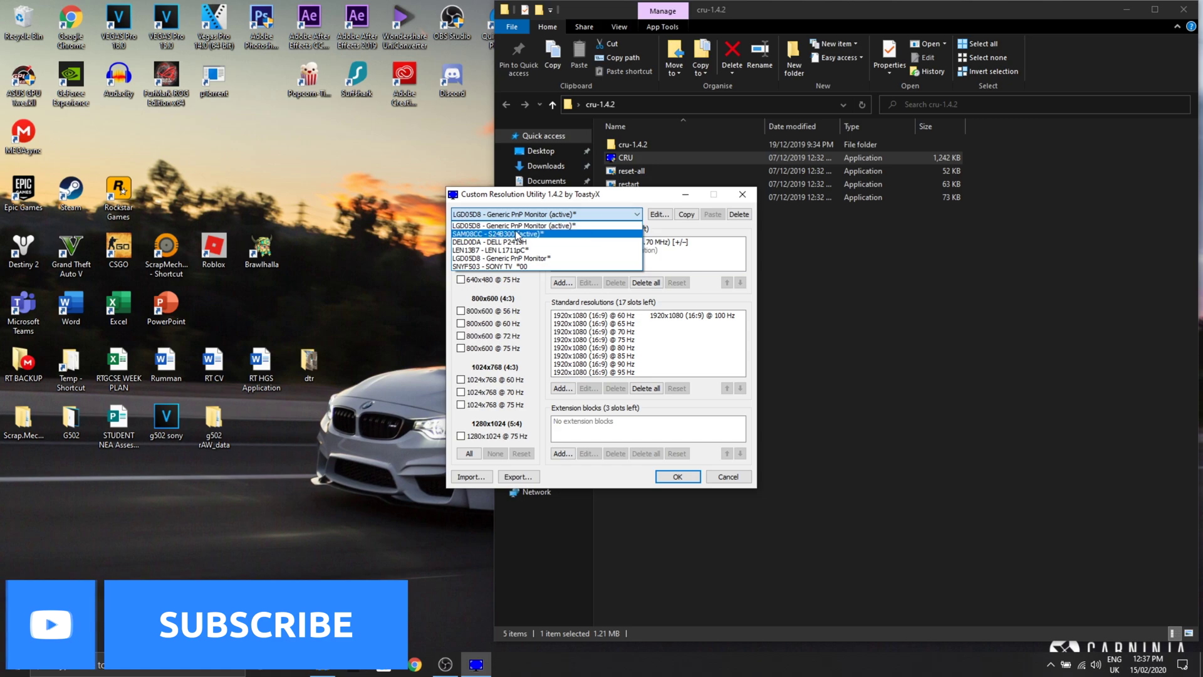
{"action": "left_click", "coordinate": [491, 237]}
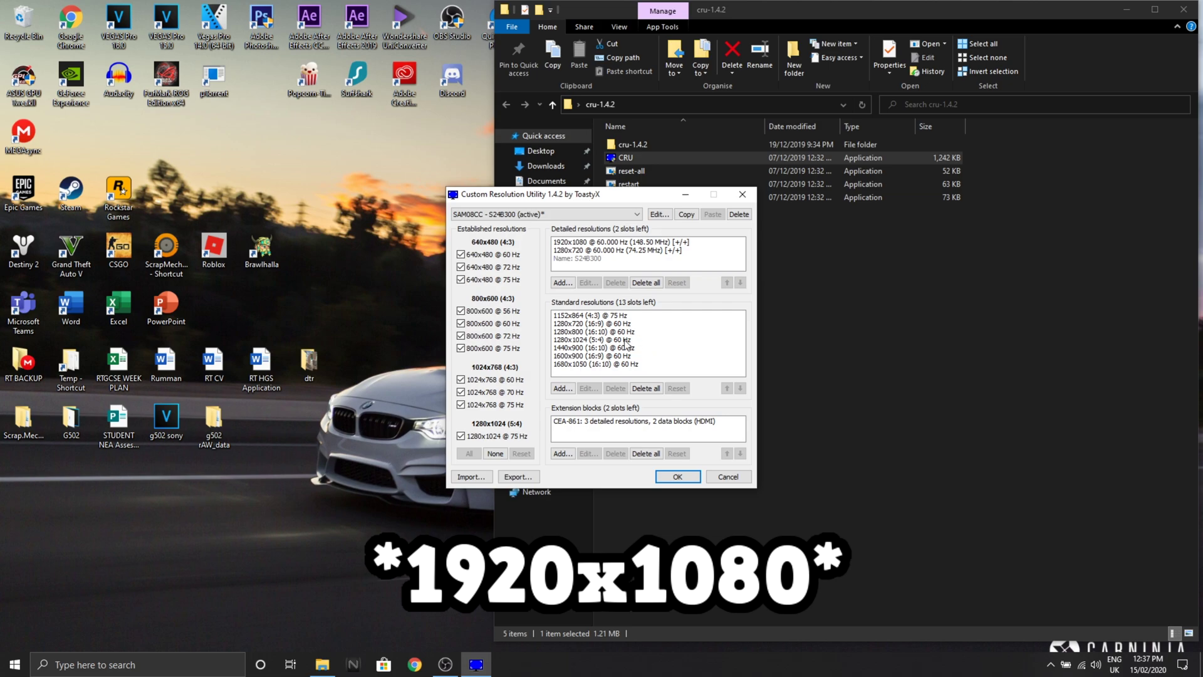
{"action": "left_click", "coordinate": [562, 388]}
Step: Add 1920x1080 (16:9) standard resolutions at 65 Hz and 70 Hz
{"action": "left_click", "coordinate": [612, 330]}
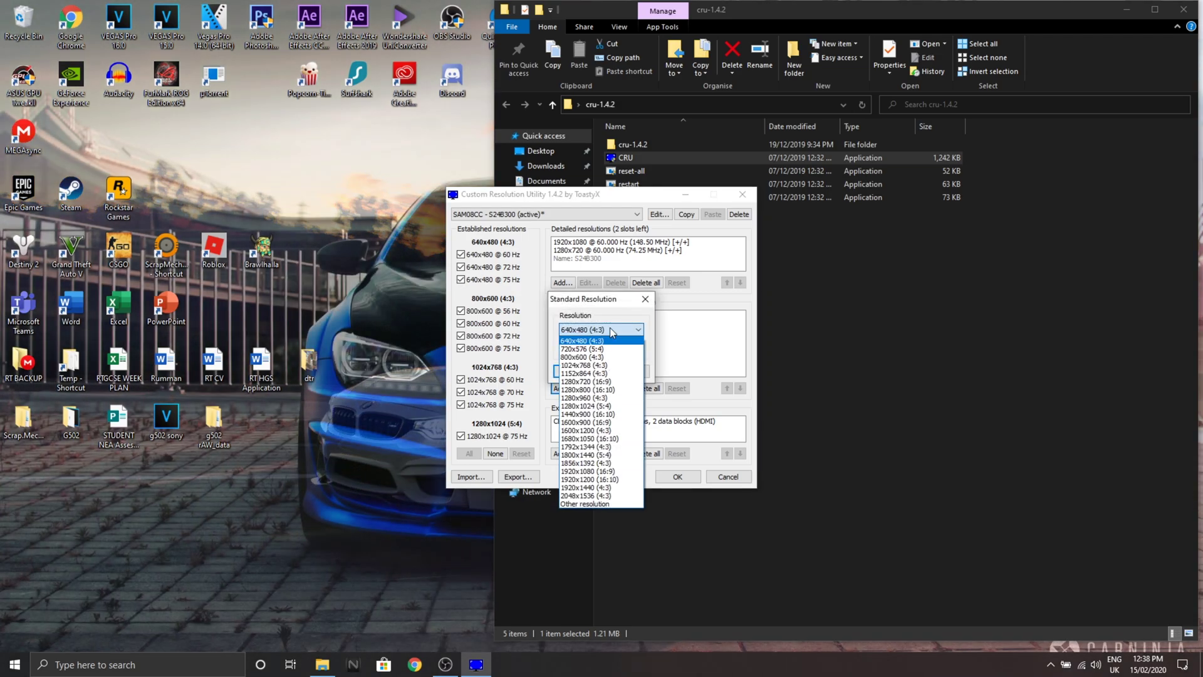
{"action": "left_click", "coordinate": [610, 471]}
{"action": "key", "text": "BackSpace"}
{"action": "type", "text": "5"}
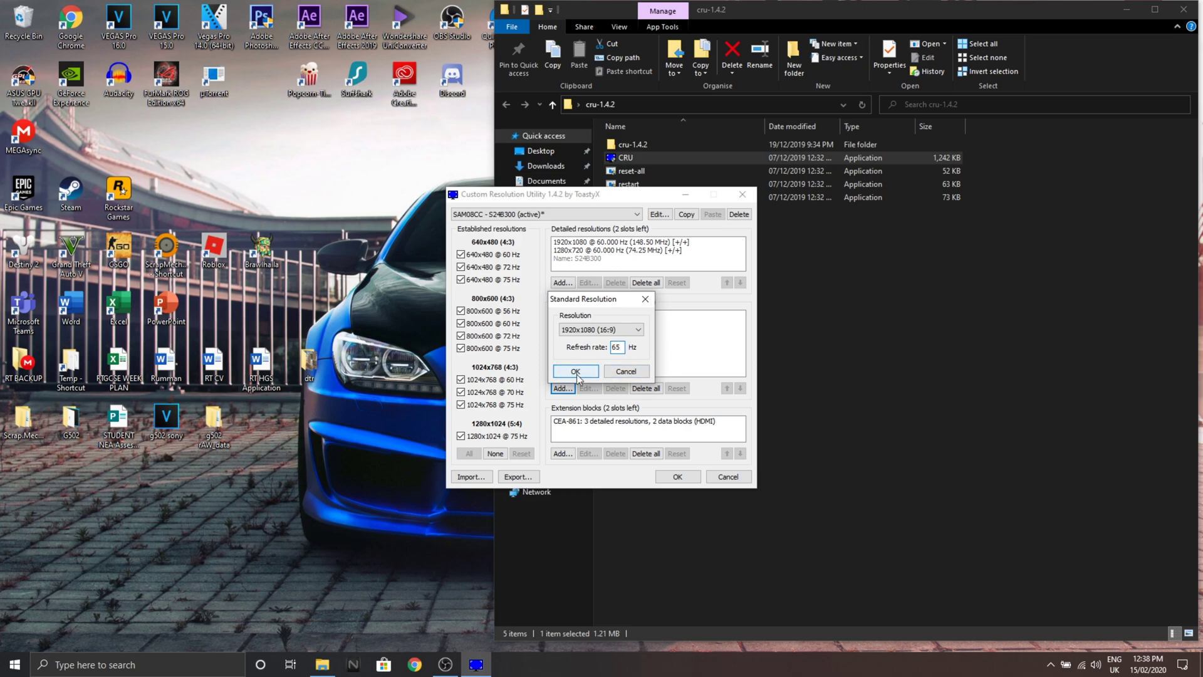
{"action": "left_click", "coordinate": [575, 372]}
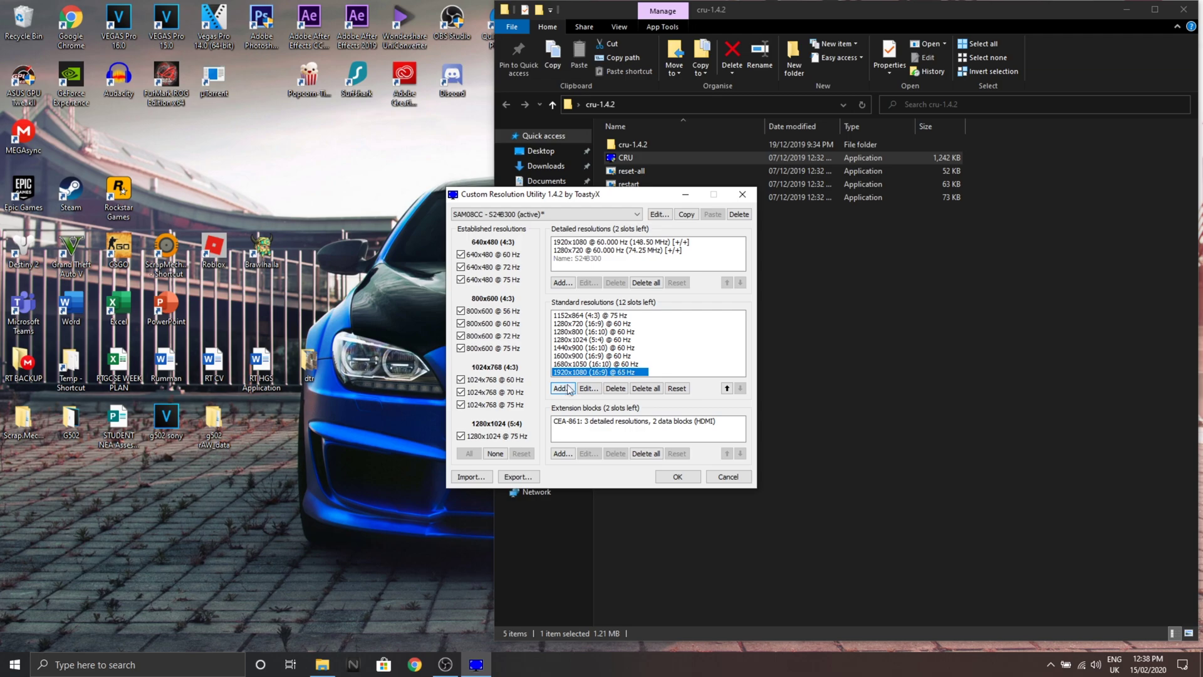
{"action": "left_click", "coordinate": [570, 389]}
{"action": "left_click", "coordinate": [600, 329]}
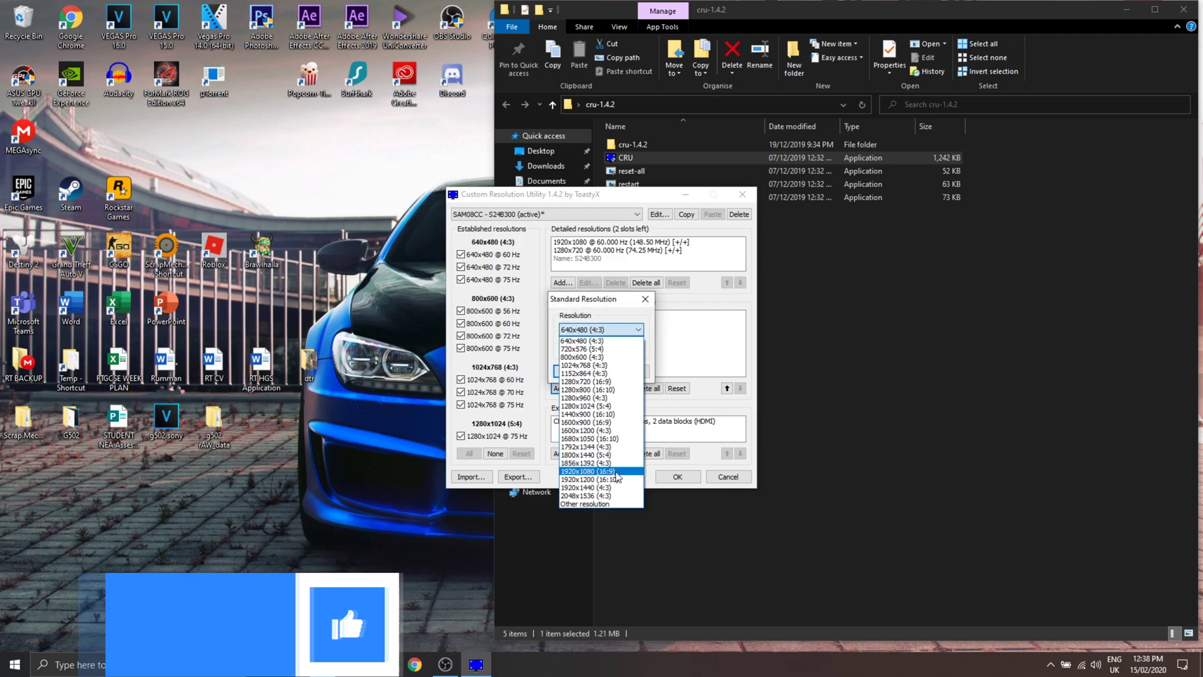
{"action": "left_click", "coordinate": [616, 471]}
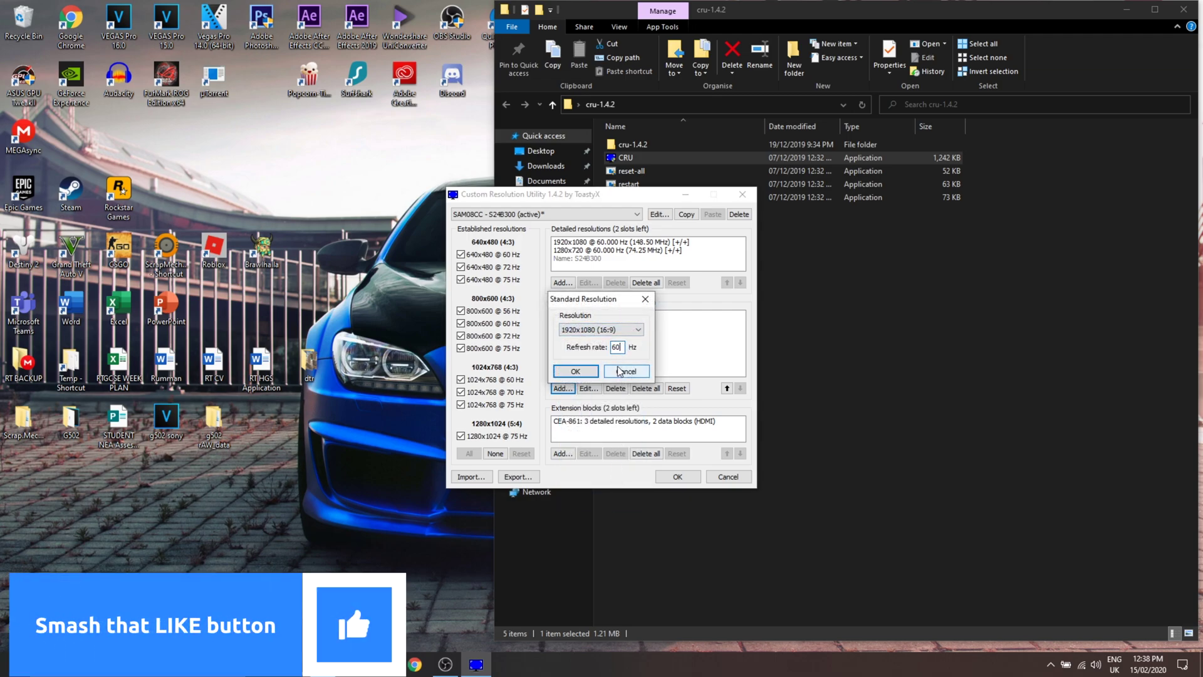
{"action": "key", "text": "BackSpace"}
{"action": "key", "text": "BackSpace"}
{"action": "type", "text": "70"}
{"action": "key", "text": "Return"}
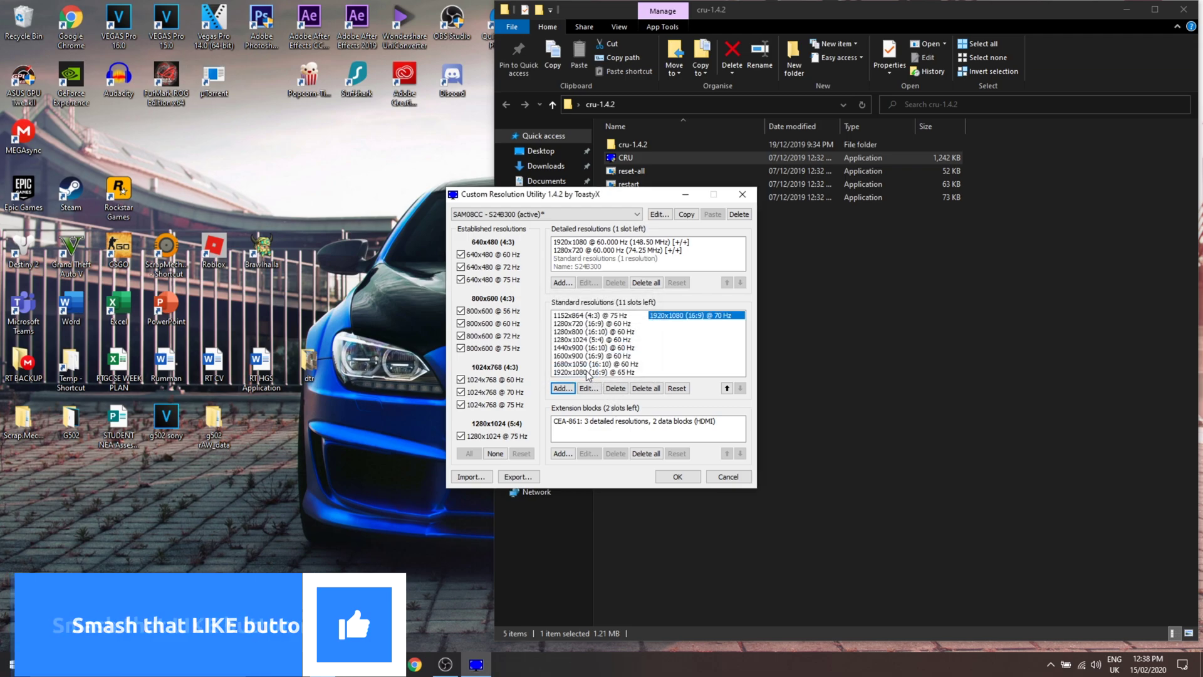
Step: Add 1920x1080 (16:9) standard resolutions at 75 Hz and 80 Hz
{"action": "key", "text": "Return"}
{"action": "left_click", "coordinate": [636, 330]}
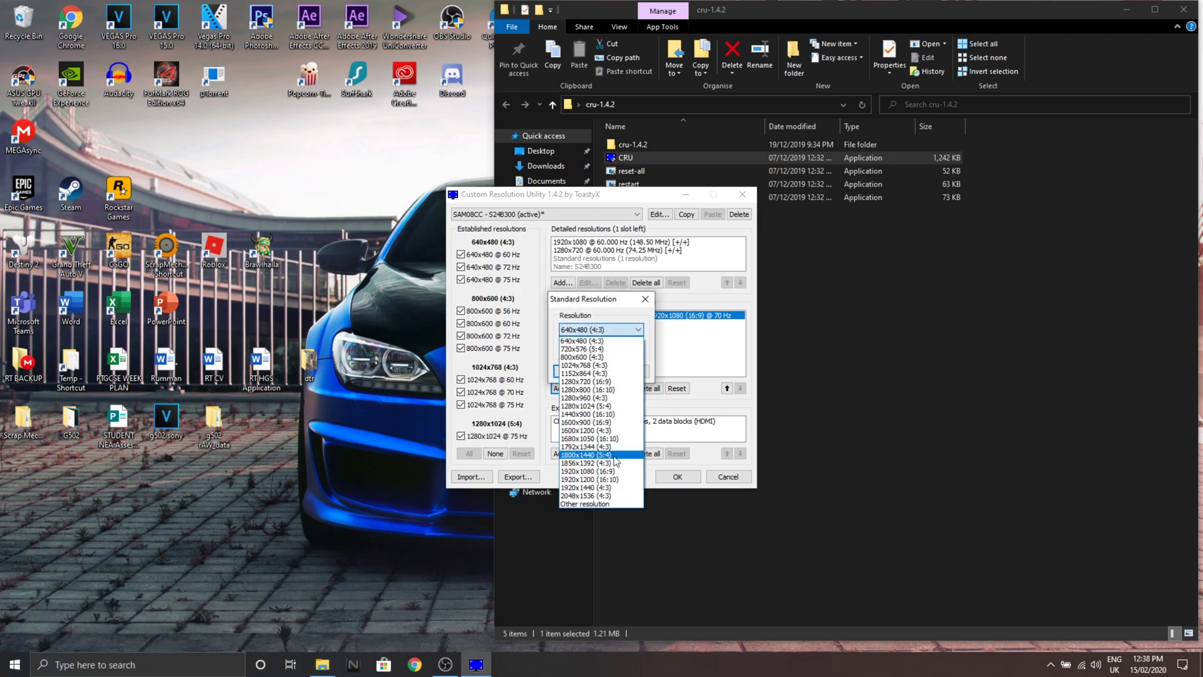
{"action": "left_click", "coordinate": [603, 471]}
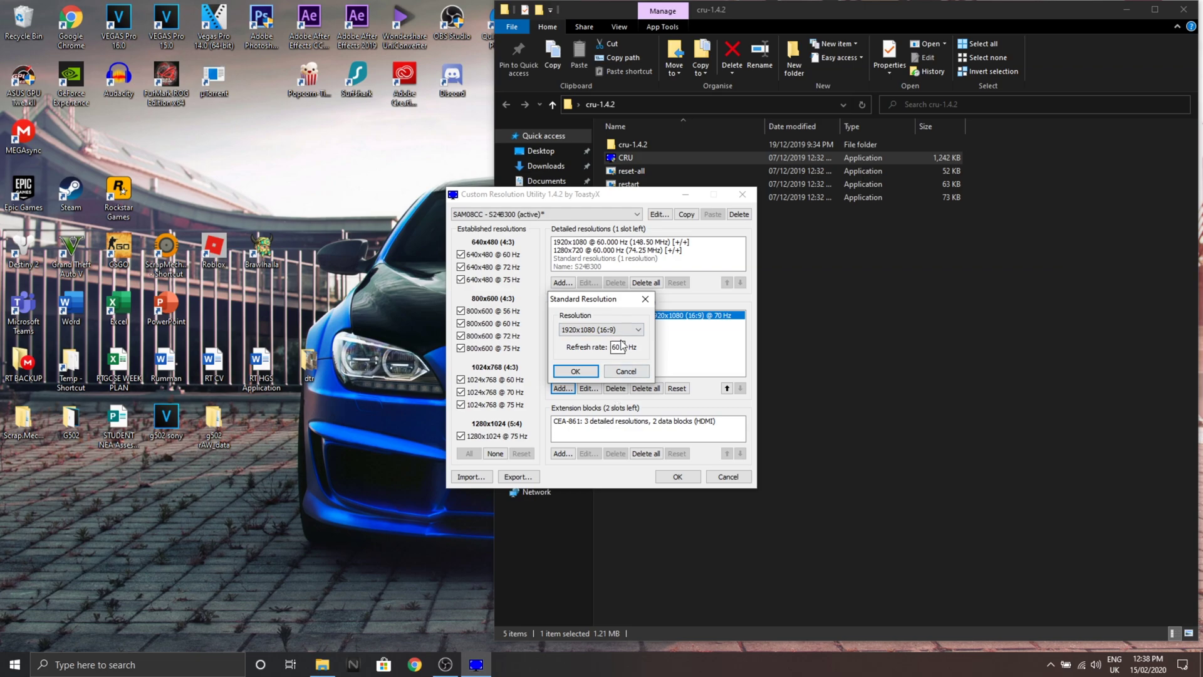
{"action": "key", "text": "BackSpace"}
{"action": "key", "text": "BackSpace"}
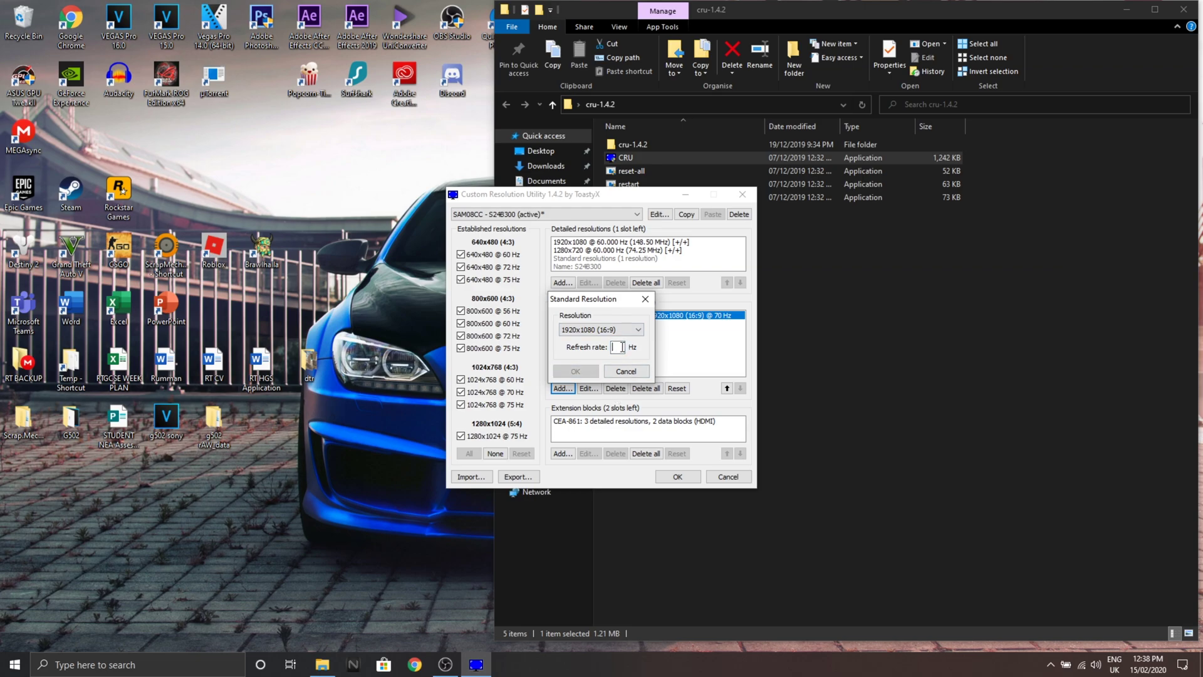
{"action": "type", "text": "75"}
{"action": "left_click", "coordinate": [575, 371]}
{"action": "left_click", "coordinate": [562, 389]}
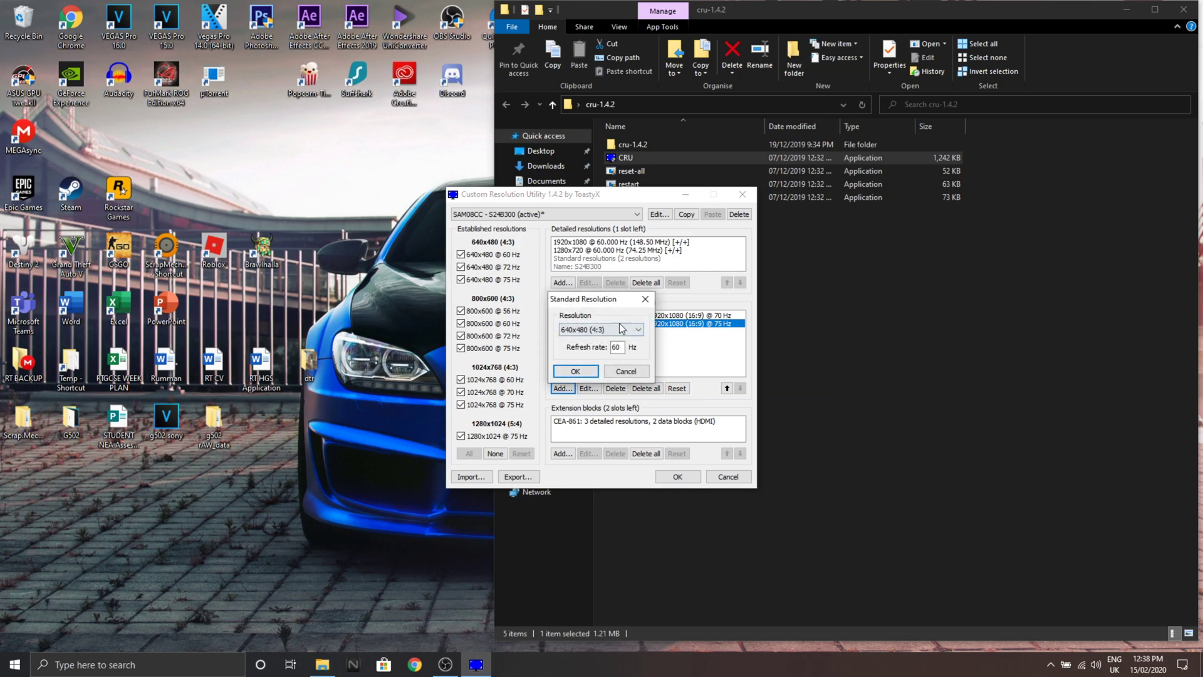
{"action": "left_click", "coordinate": [608, 329]}
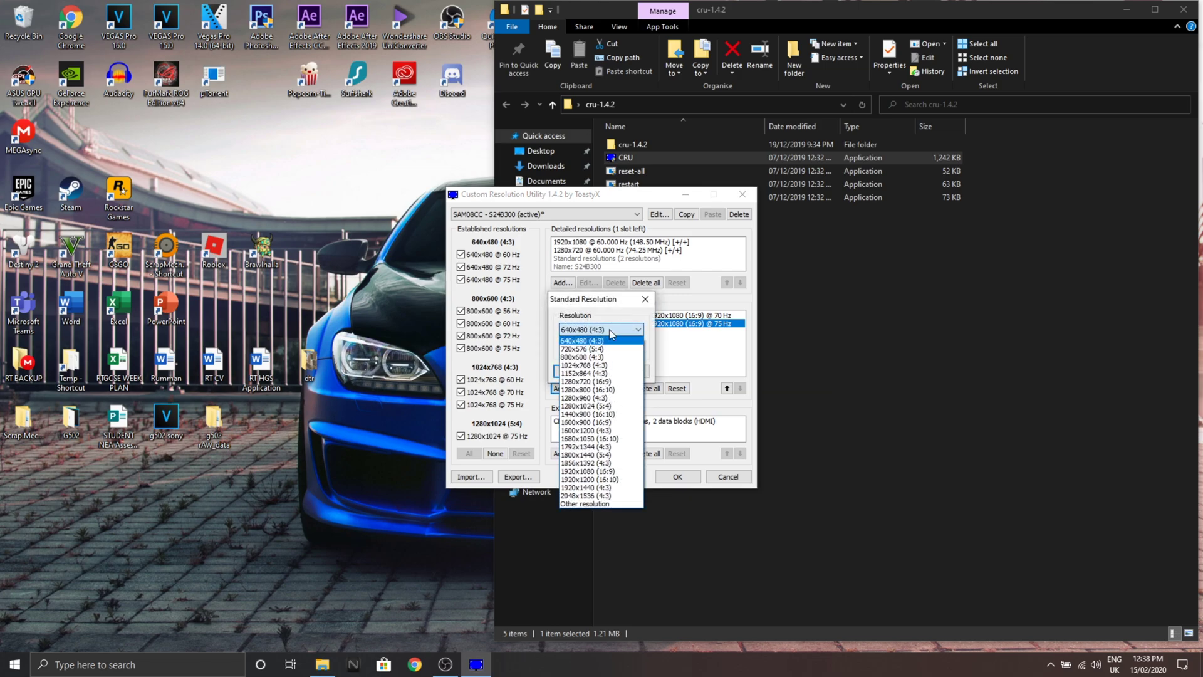
{"action": "left_click", "coordinate": [602, 471]}
{"action": "key", "text": "BackSpace"}
{"action": "key", "text": "BackSpace"}
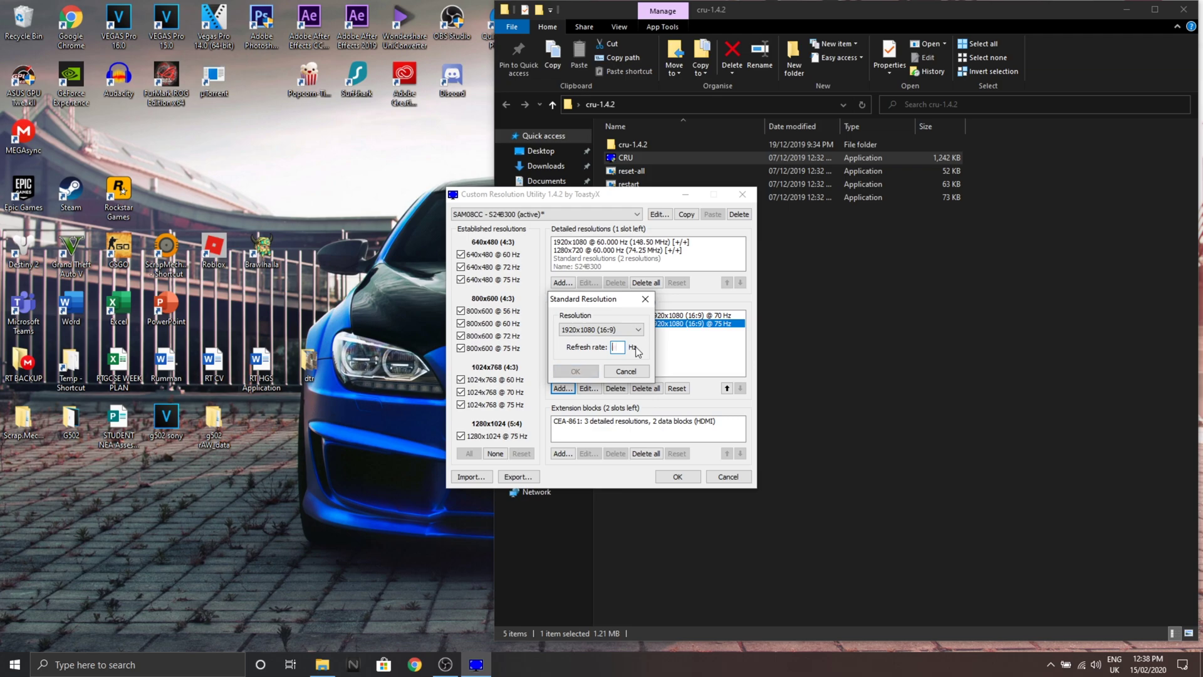
{"action": "type", "text": "80"}
{"action": "left_click", "coordinate": [582, 371]}
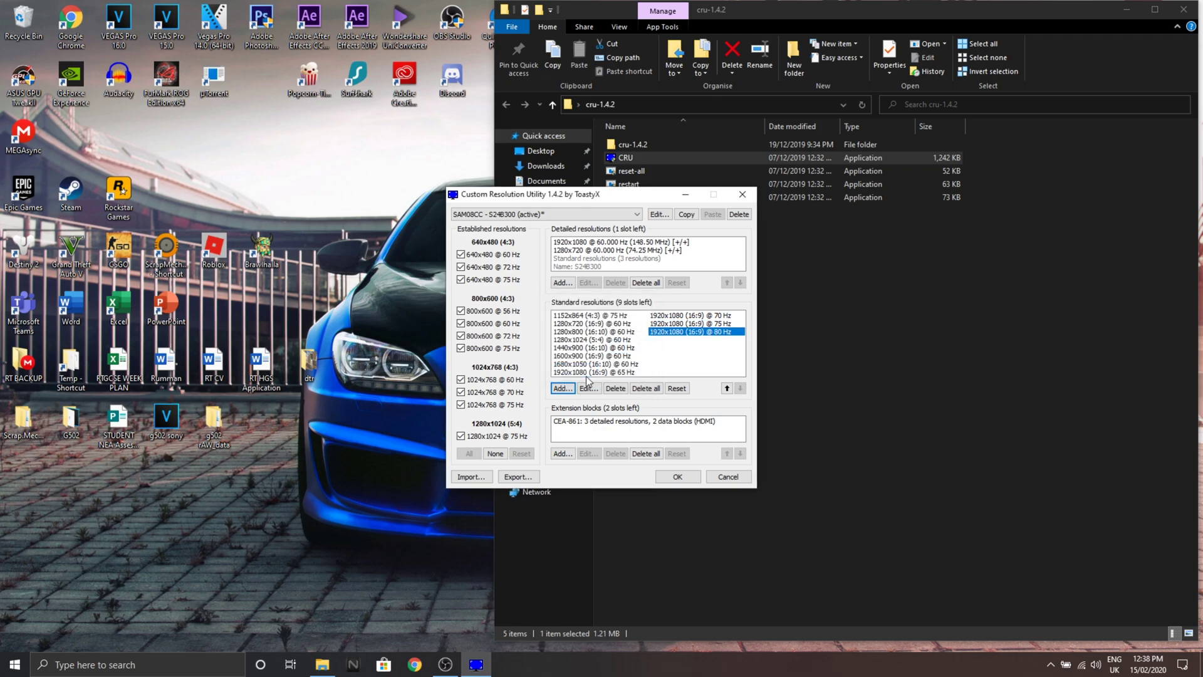
Step: Save the new resolutions in CRU, then close CRU and the cru-1.4.2 folder
{"action": "left_click", "coordinate": [677, 476]}
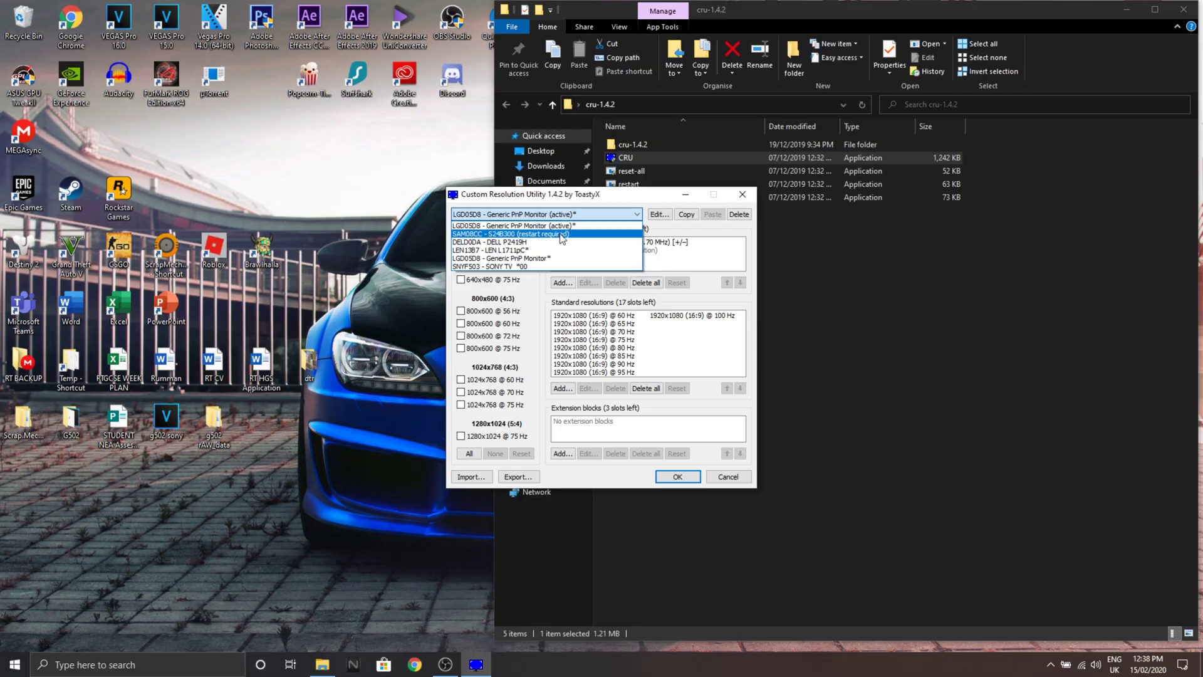
{"action": "left_click", "coordinate": [562, 235]}
{"action": "left_click", "coordinate": [742, 195]}
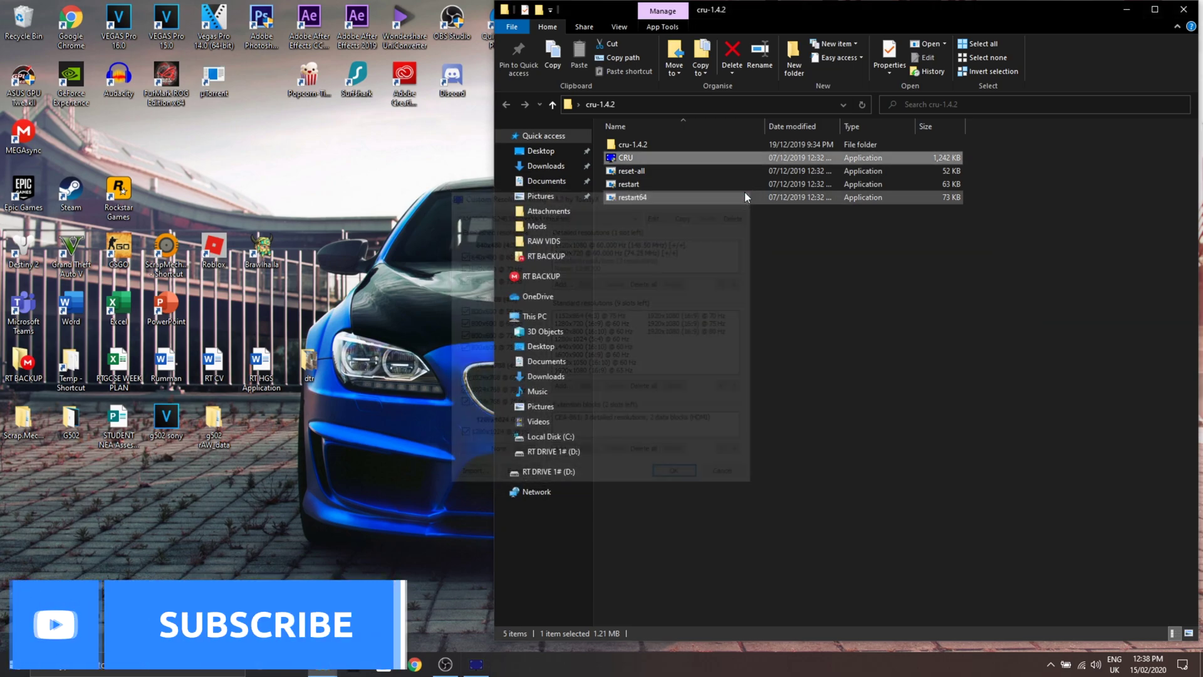
{"action": "left_click", "coordinate": [1176, 16]}
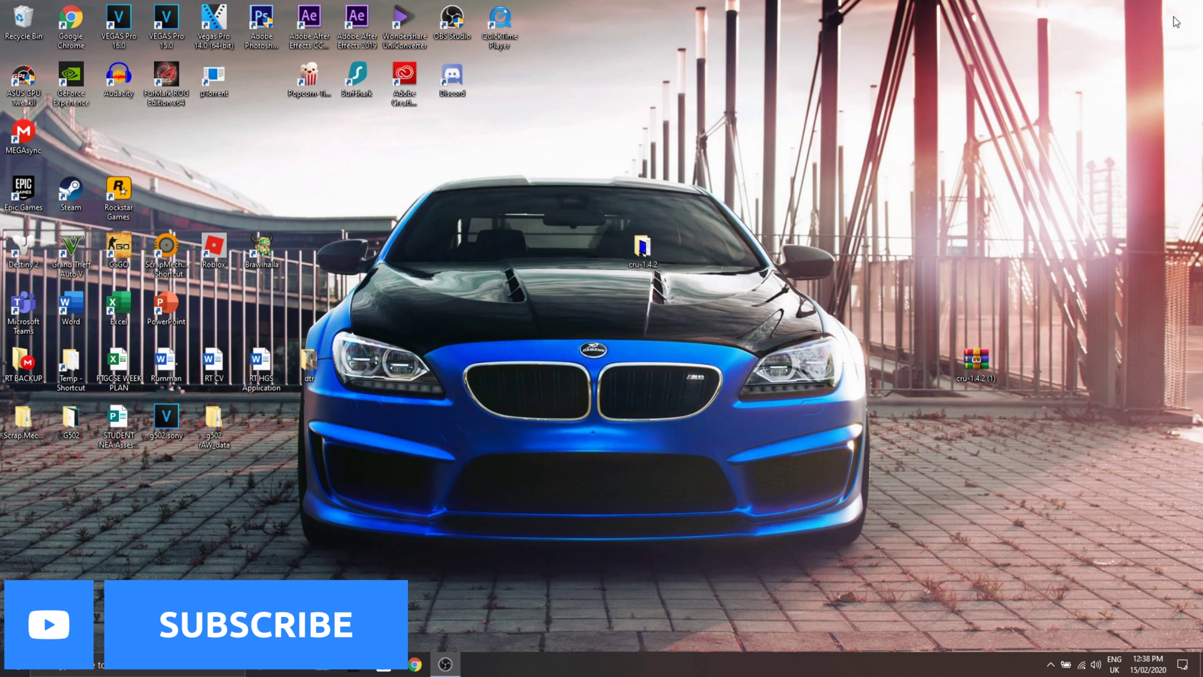
Step: Restart Windows, recheck CRU's monitor list, then close CRU and the cru-1.4.2 folder
{"action": "left_click", "coordinate": [15, 664]}
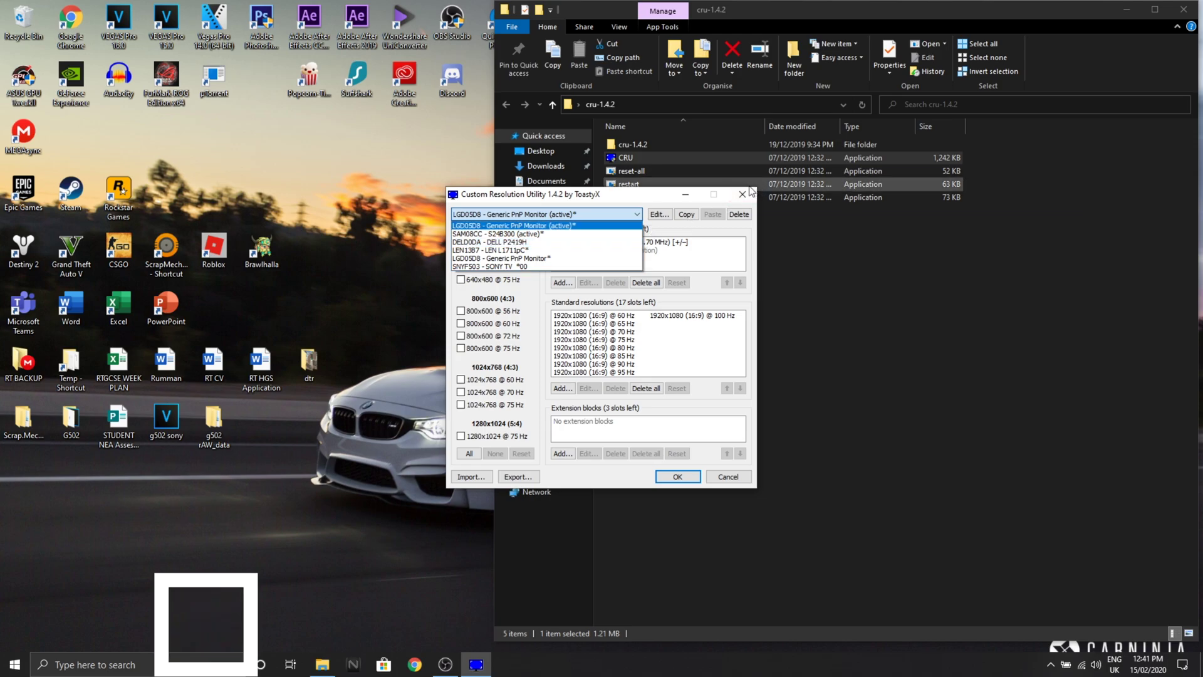
{"action": "left_click", "coordinate": [742, 195]}
{"action": "left_click", "coordinate": [742, 195]}
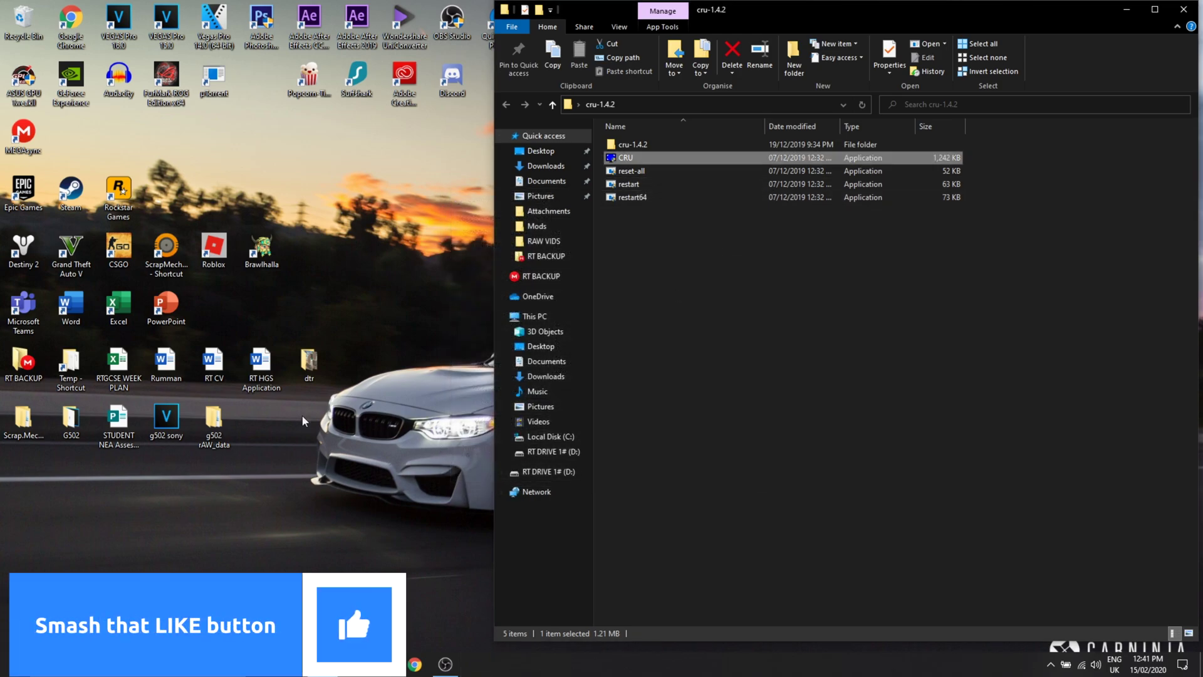
{"action": "left_click", "coordinate": [1183, 9]}
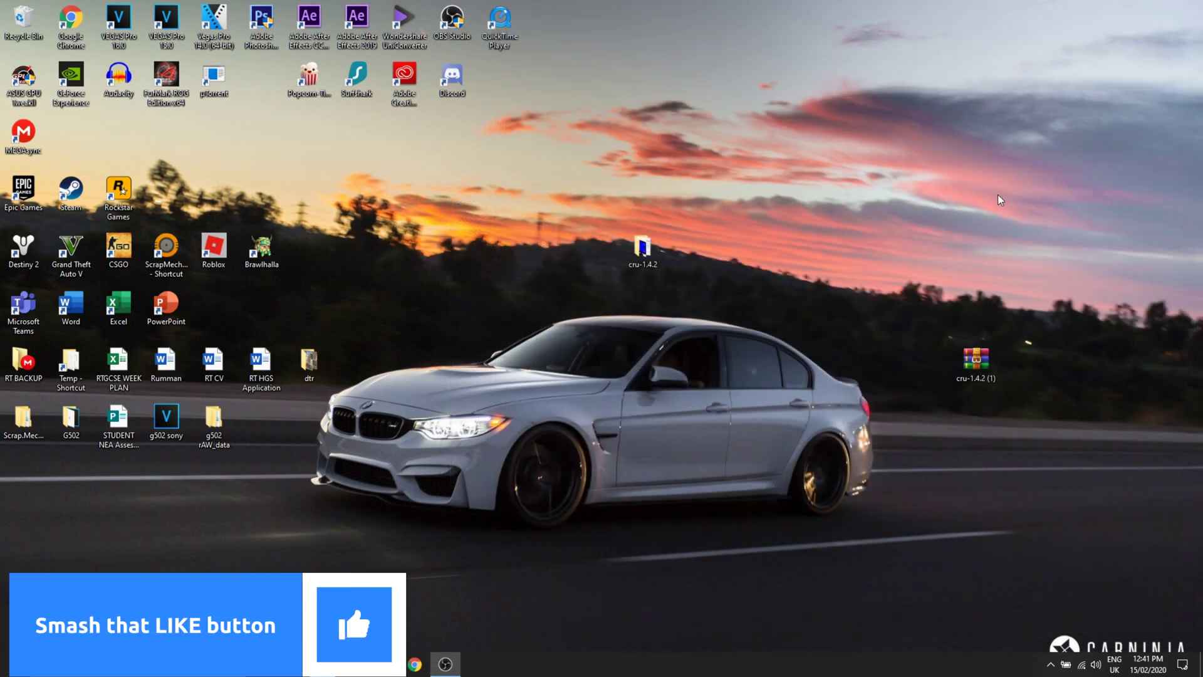
{"action": "right_click", "coordinate": [563, 408]}
Step: Open advanced display settings and select Display 1
{"action": "left_click", "coordinate": [633, 549]}
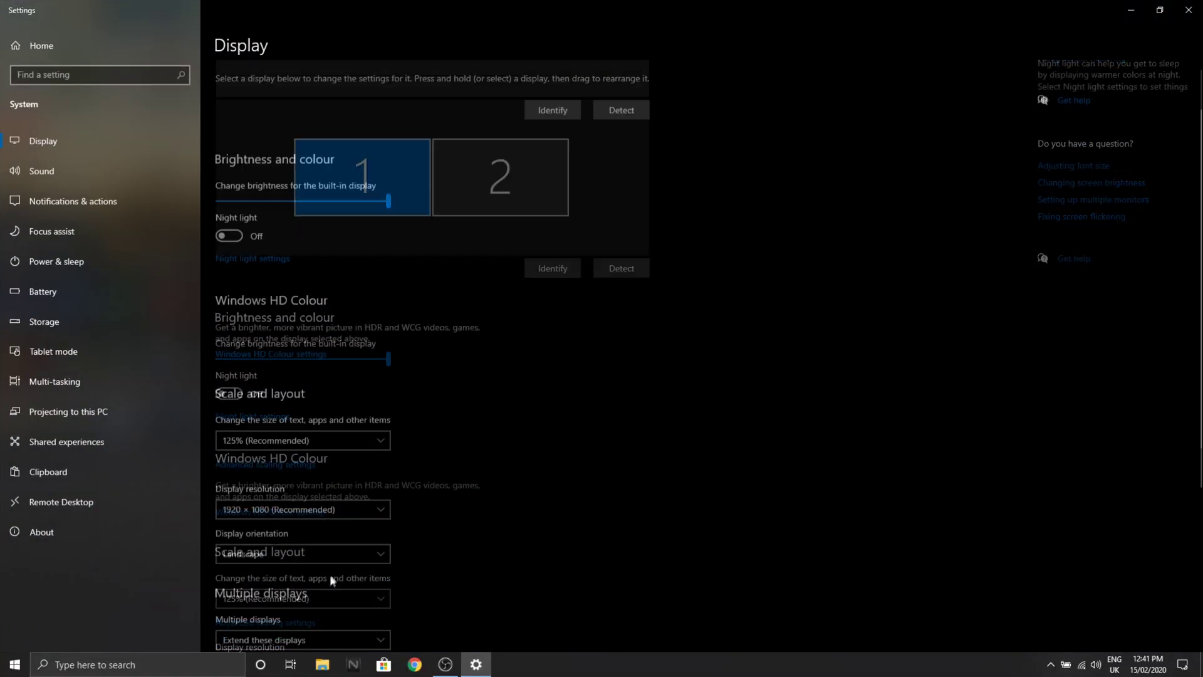
{"action": "scroll", "coordinate": [330, 574], "scroll_direction": "down", "scroll_amount": 5}
{"action": "left_click", "coordinate": [303, 572]}
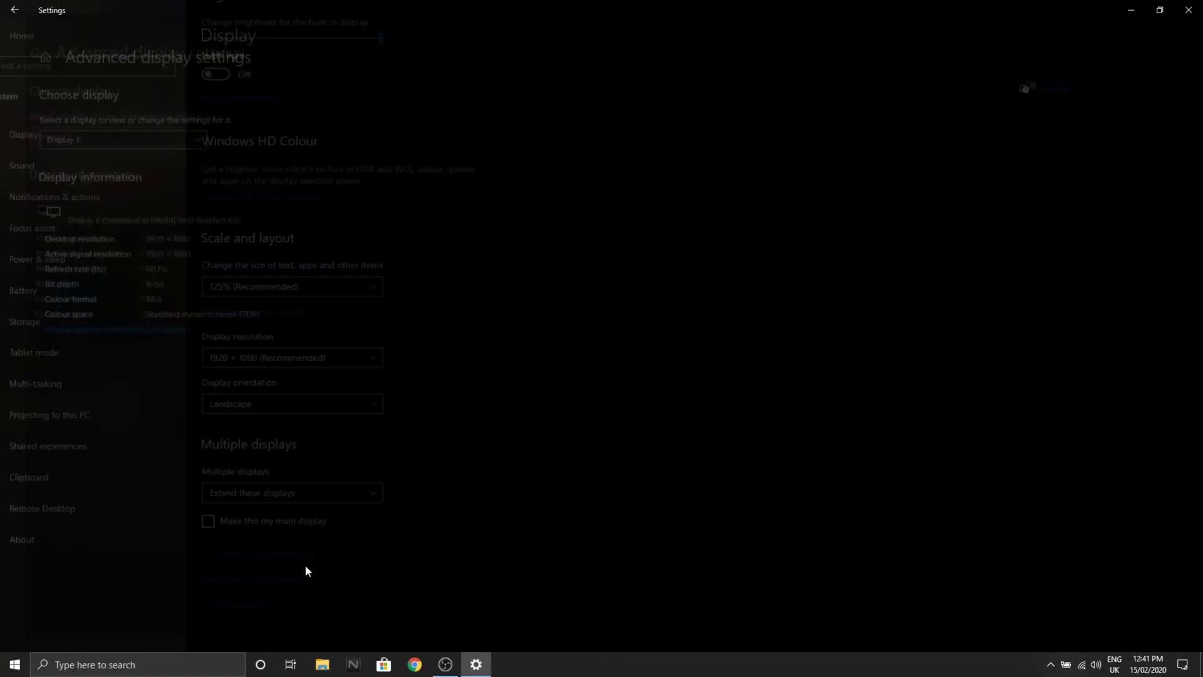
{"action": "left_click", "coordinate": [158, 133]}
{"action": "left_click", "coordinate": [153, 149]}
{"action": "left_click", "coordinate": [126, 134]}
{"action": "left_click", "coordinate": [132, 111]}
Step: Set the monitor's screen refresh rate to 80 Hertz, apply it, and close Settings
{"action": "left_click", "coordinate": [91, 329]}
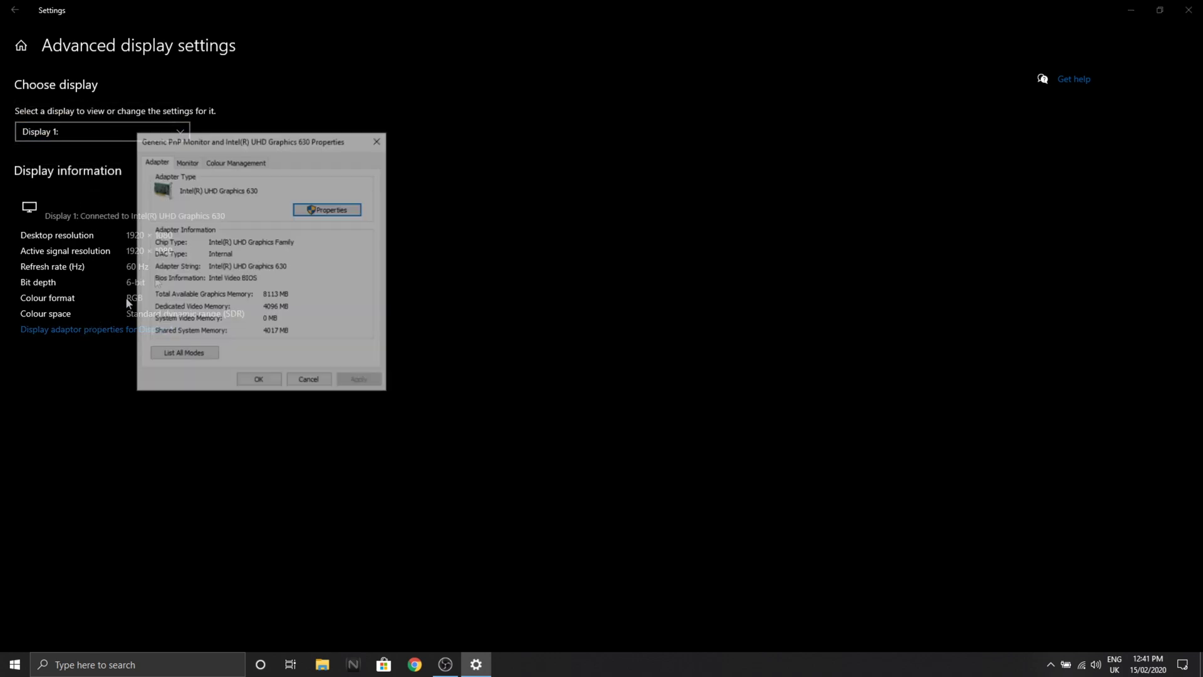
{"action": "left_click", "coordinate": [188, 161]}
{"action": "left_click", "coordinate": [206, 260]}
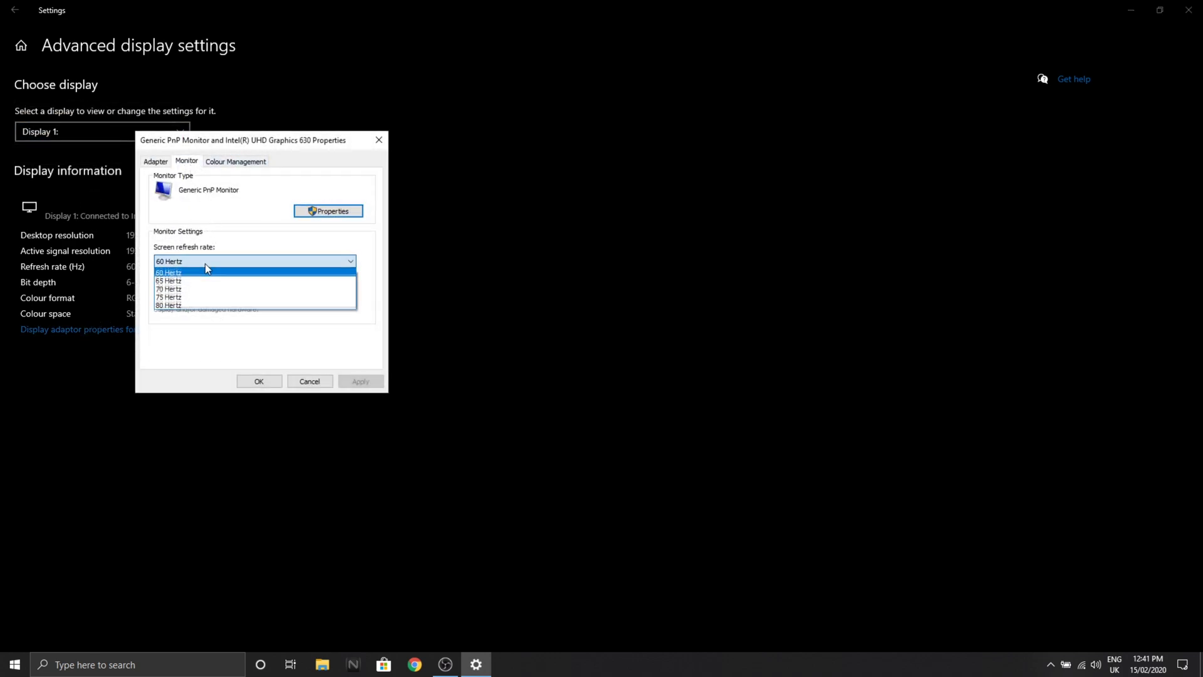
{"action": "left_click", "coordinate": [196, 306]}
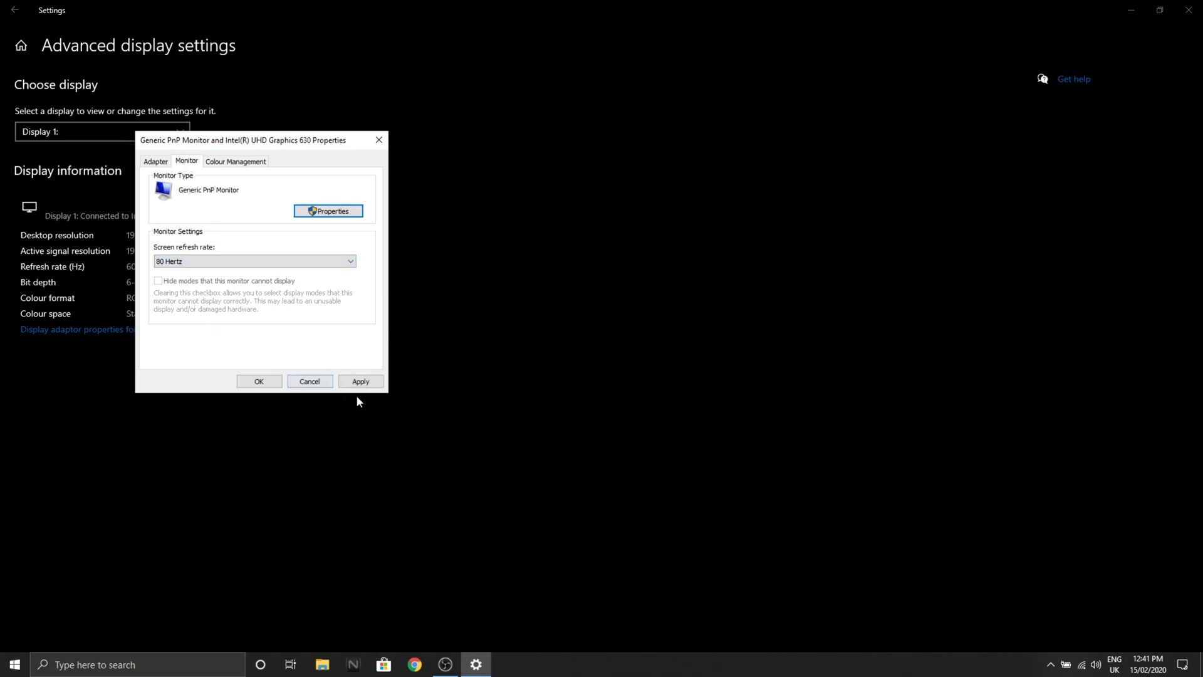
{"action": "left_click", "coordinate": [359, 381]}
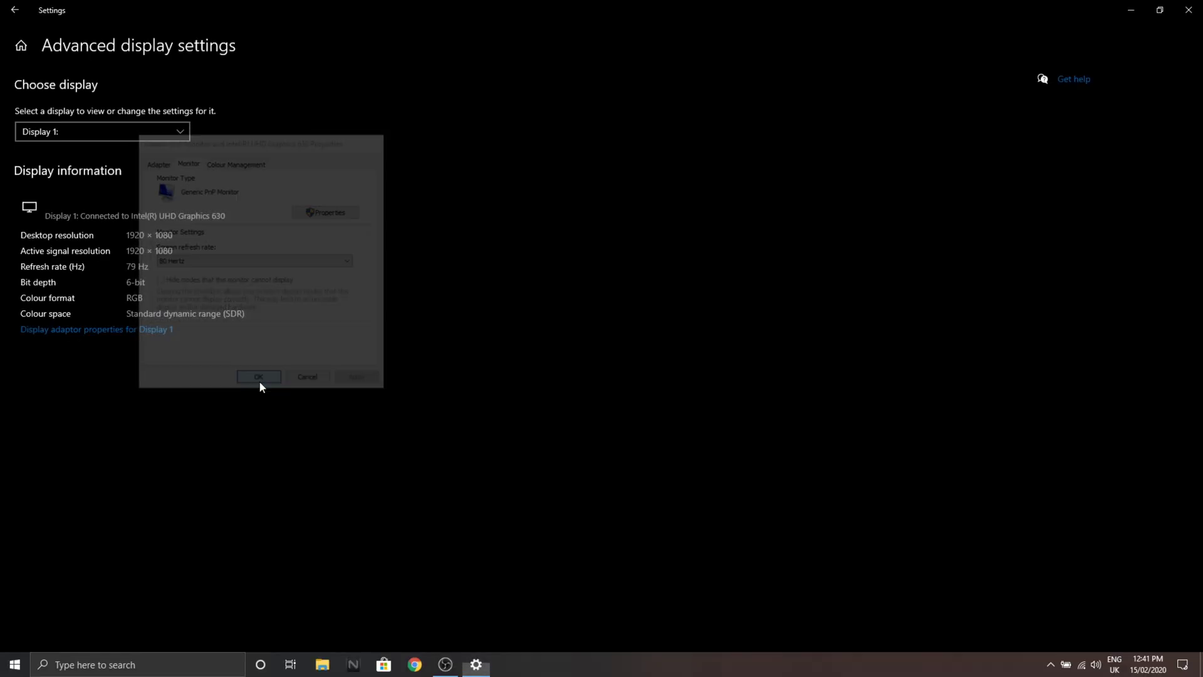
{"action": "left_click", "coordinate": [258, 381]}
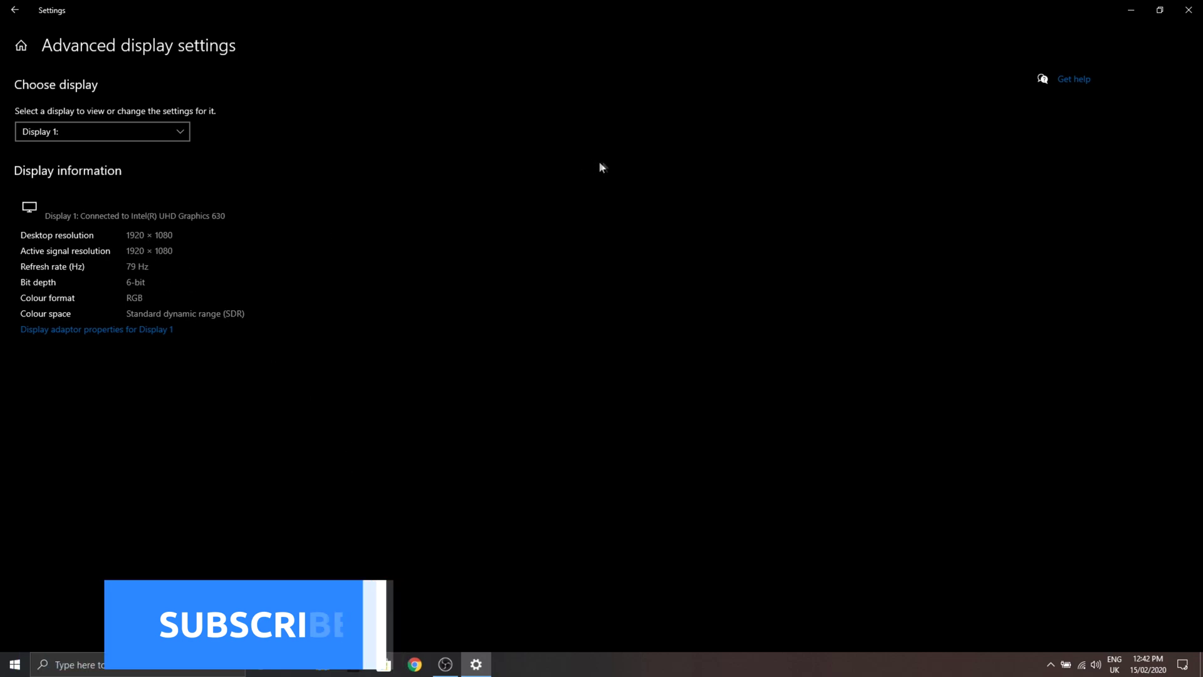
{"action": "left_click", "coordinate": [1188, 9]}
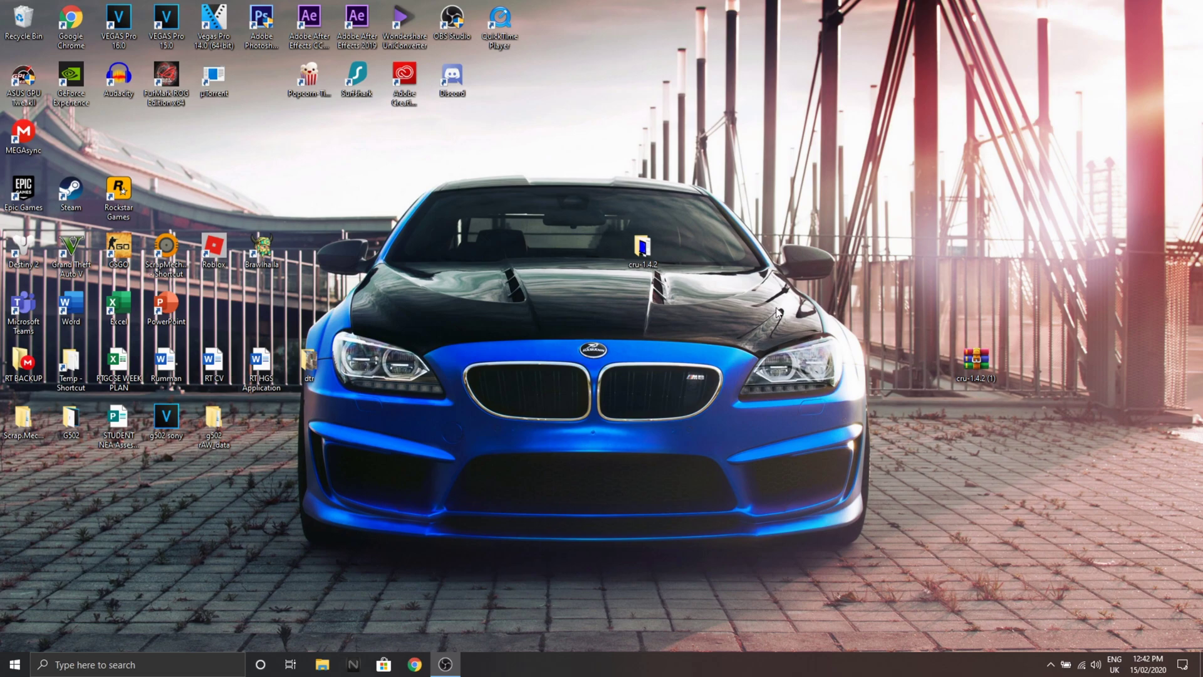